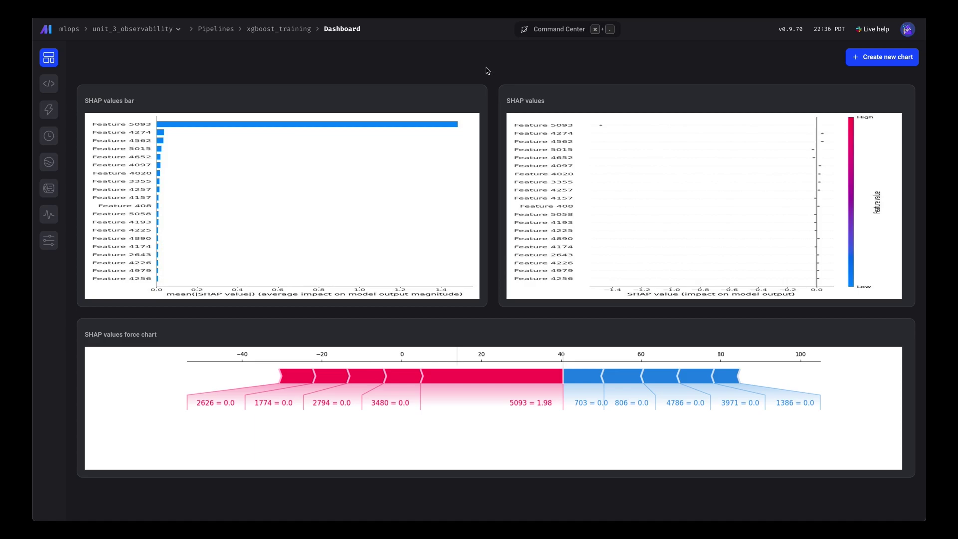
Jump to the Overview page from the command search, switch to its Dashboard, and create a new chart.
key(super+period)
text(overvi)
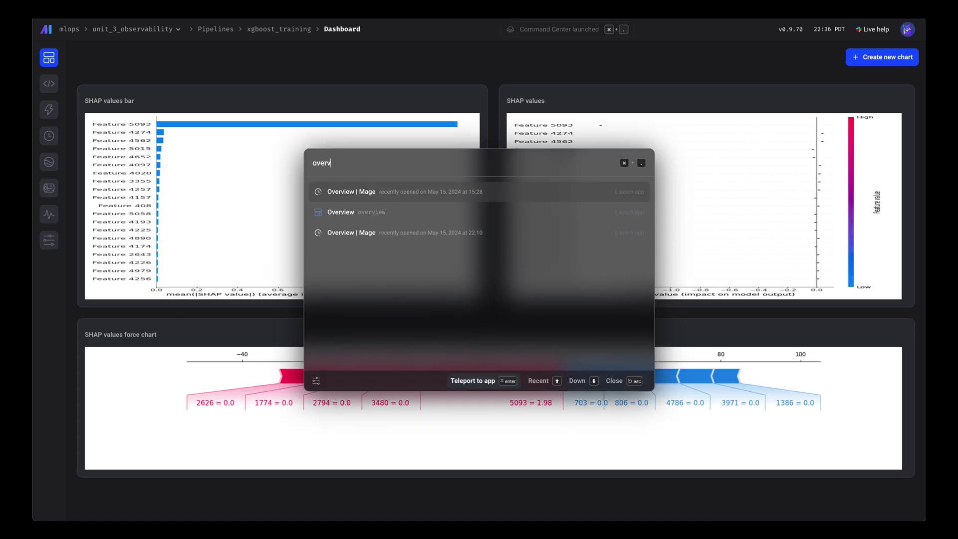
key(Return)
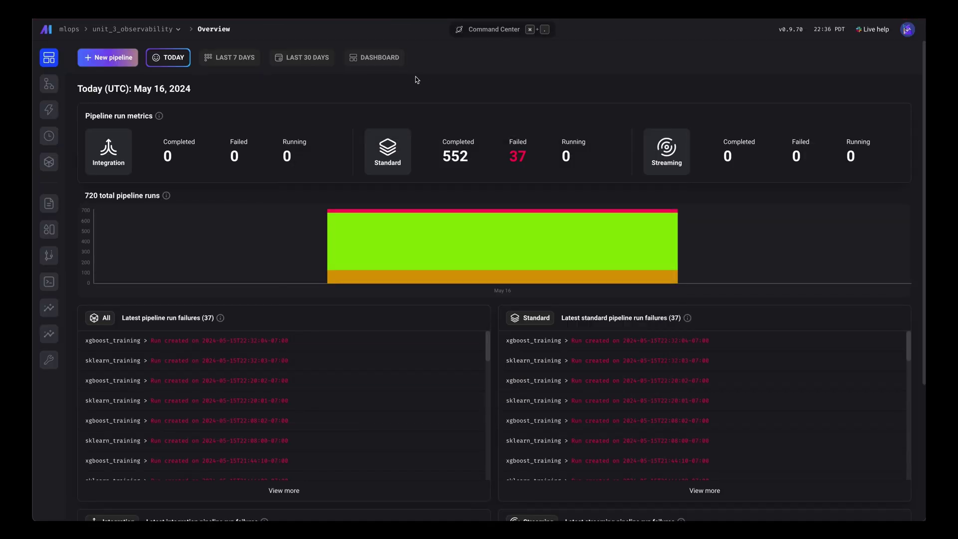
click(379, 64)
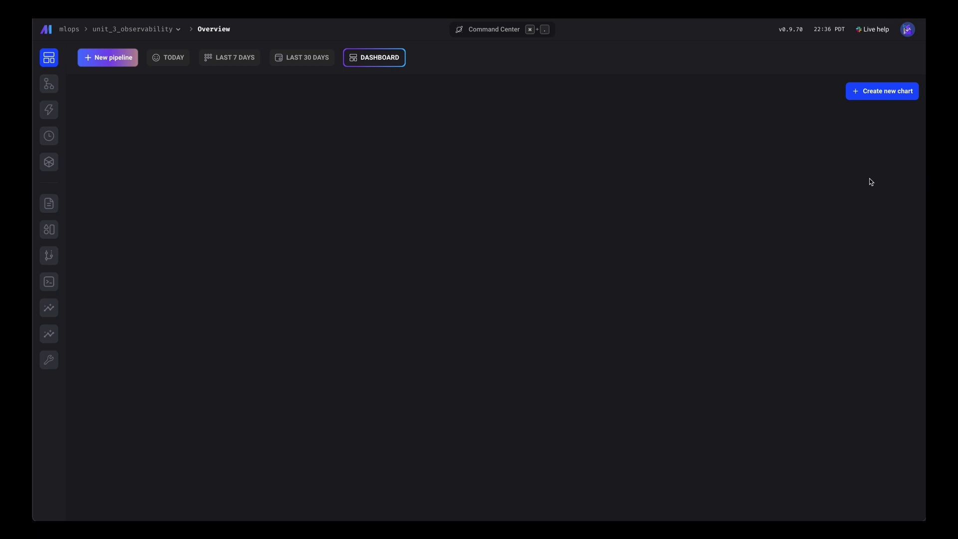
click(867, 91)
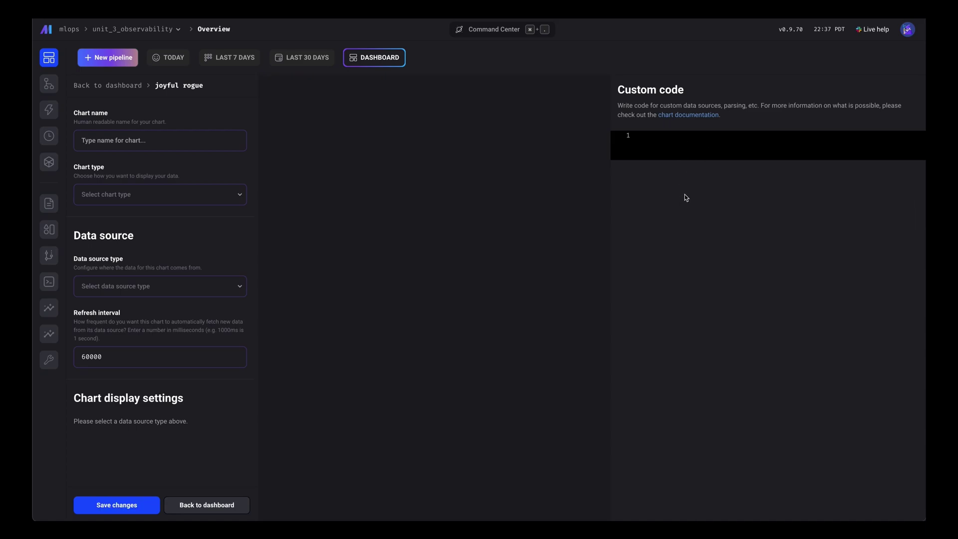
Launch the Text editor from the command search.
key(super+period)
text(text)
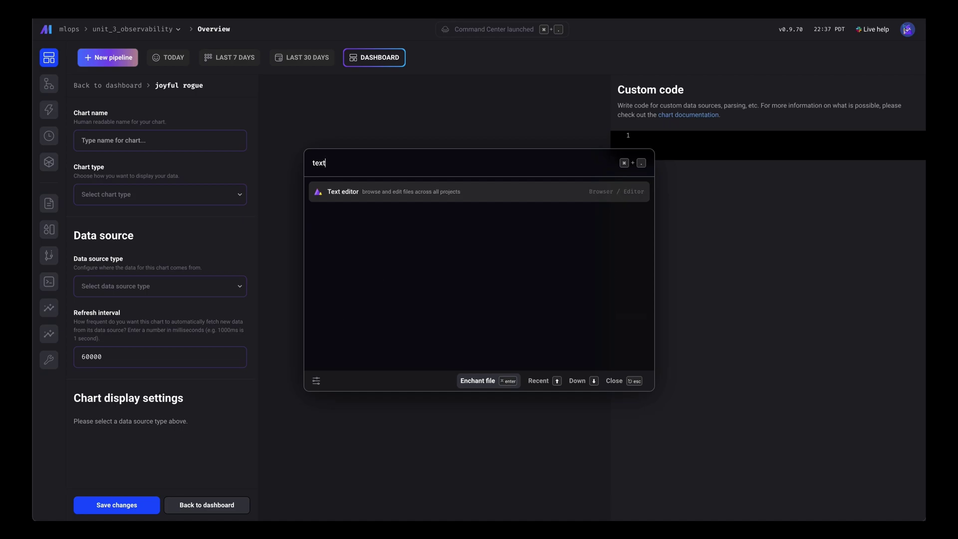
key(Return)
key(Escape)
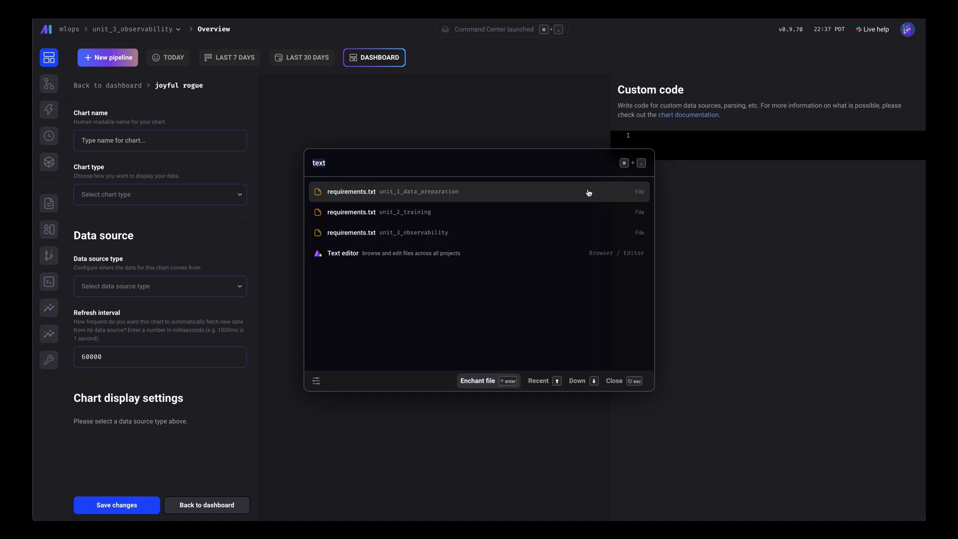
key(Return)
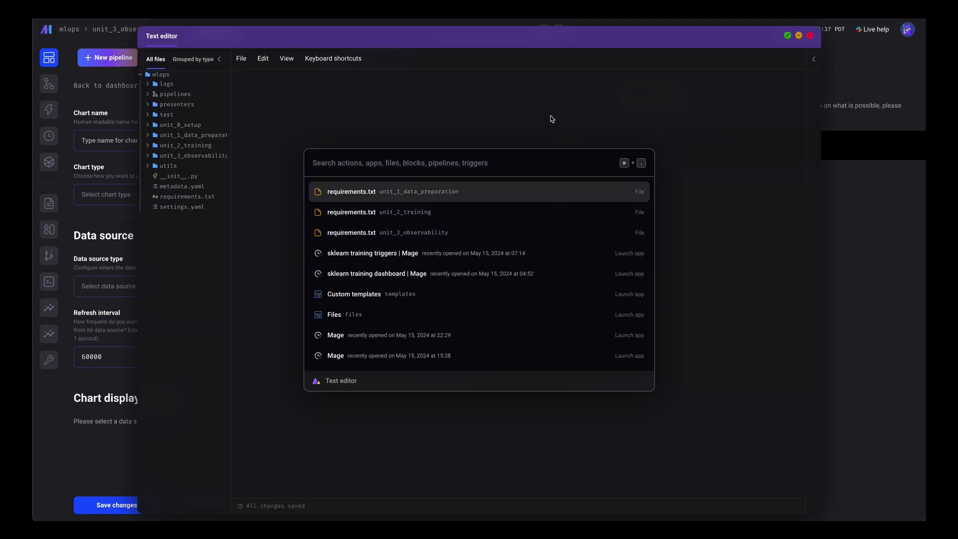
key(Escape)
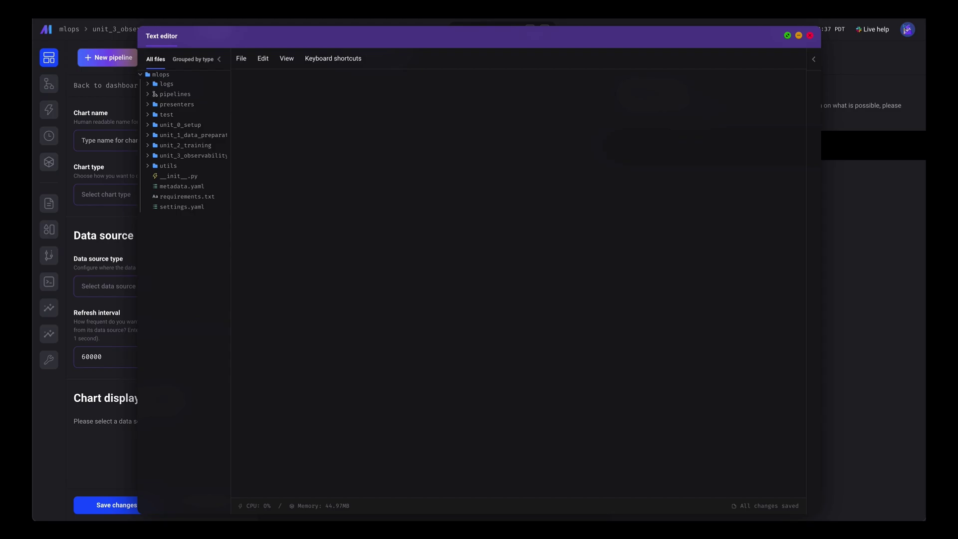
Create the new file analytics/data.py inside the utils folder.
click(213, 167)
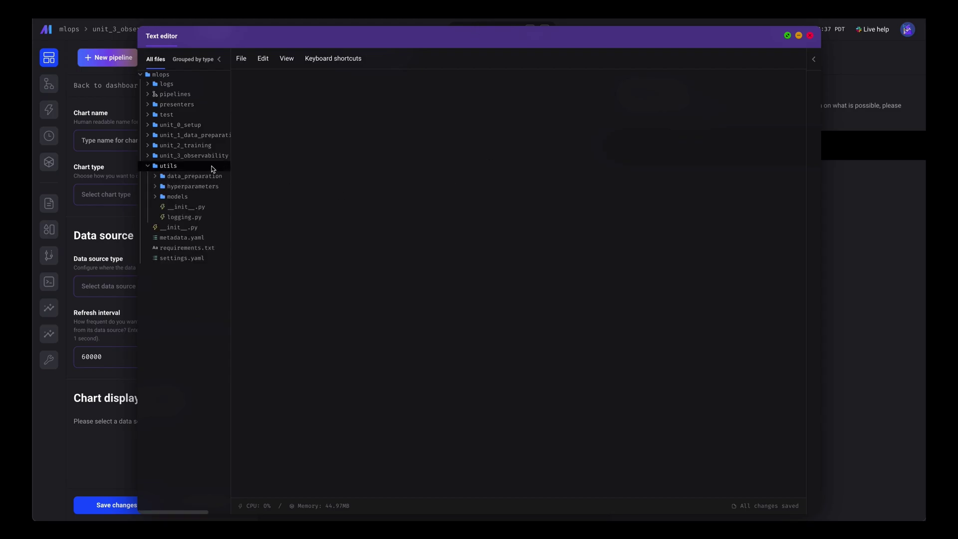
right_click(213, 168)
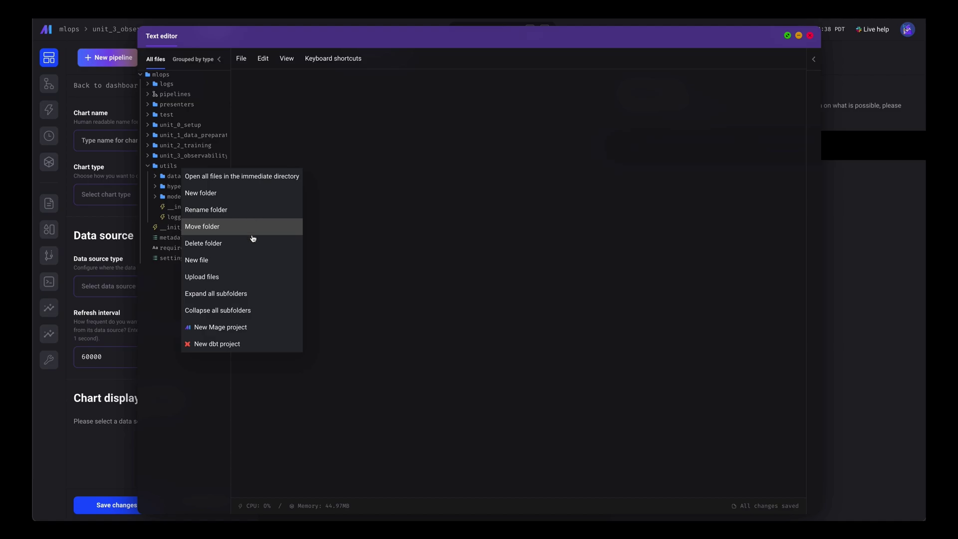
click(252, 260)
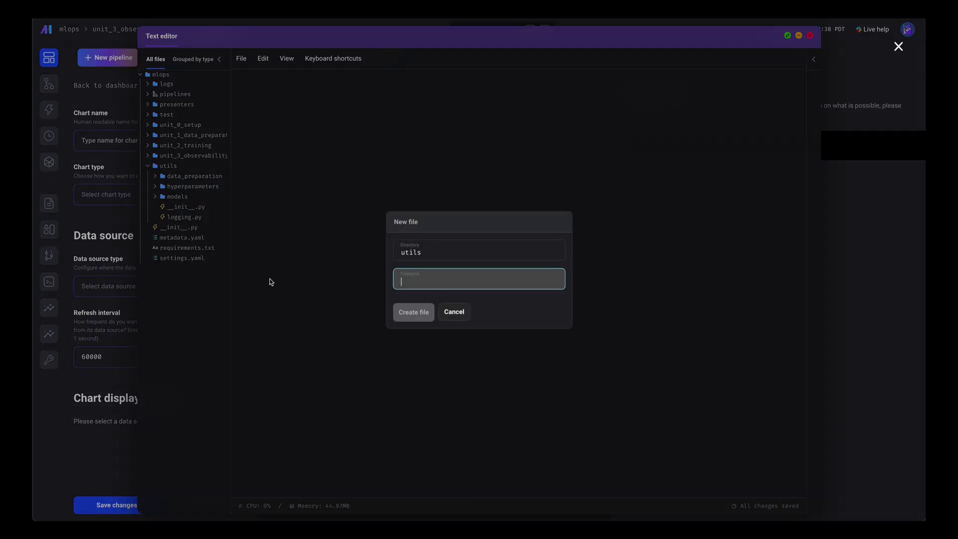
text(analytics/data.py)
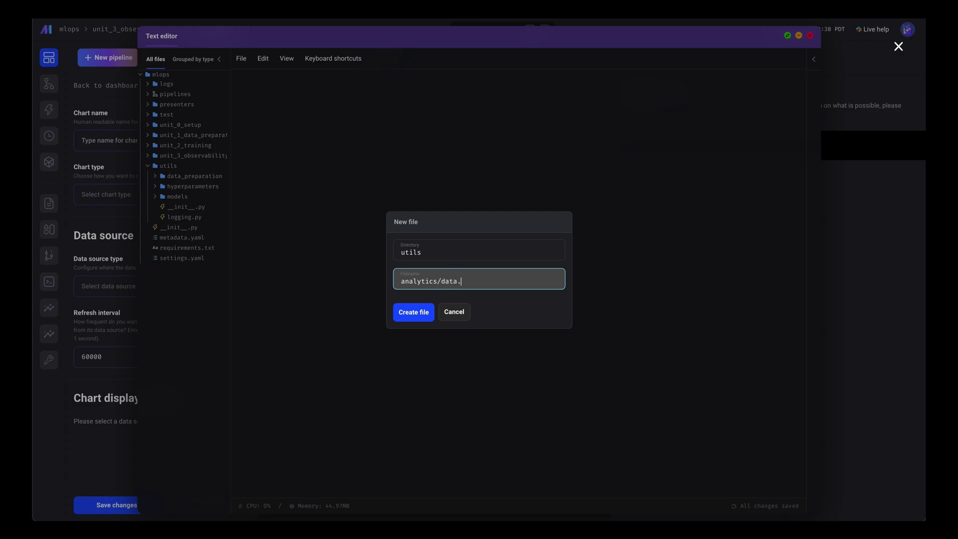
click(422, 313)
Create an __init__.py file inside the new analytics folder.
click(193, 176)
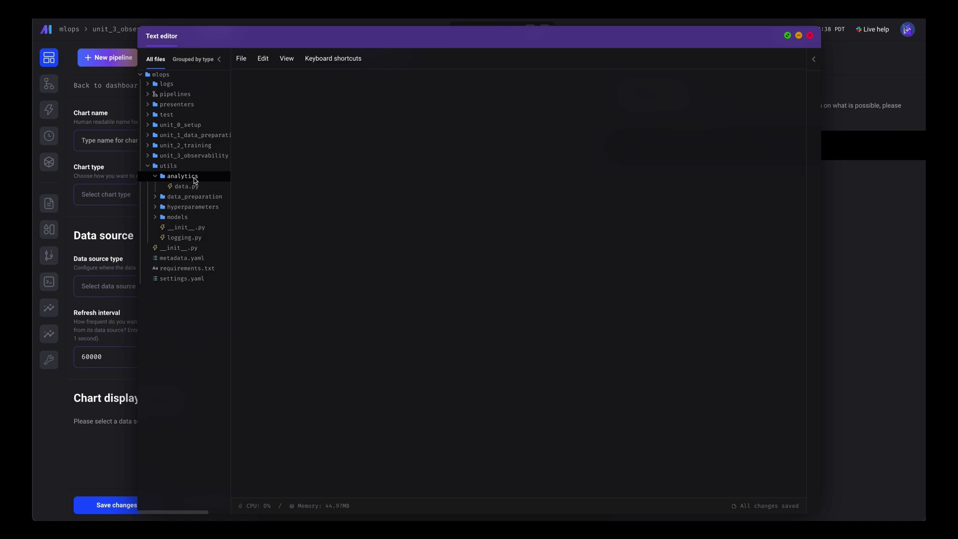
right_click(189, 177)
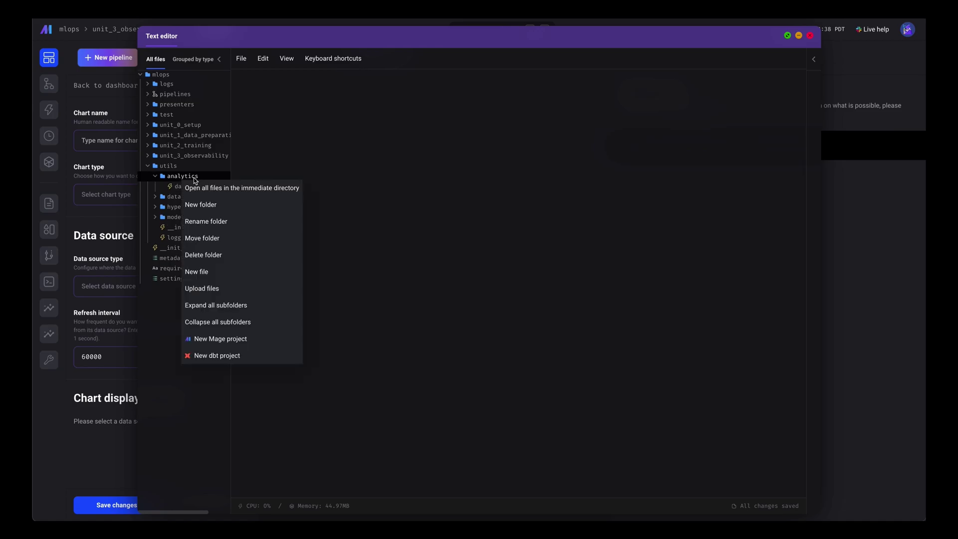
click(228, 271)
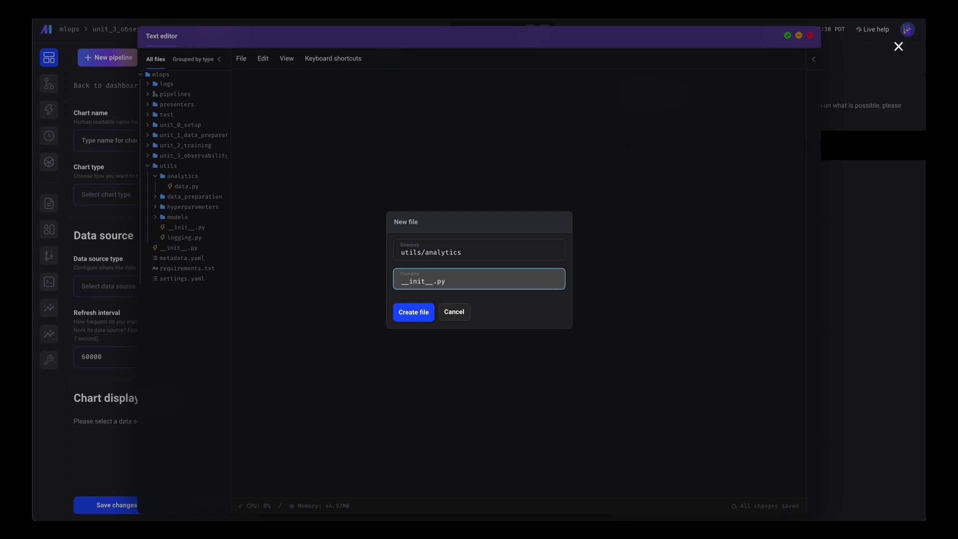
text(__init__.py)
click(404, 314)
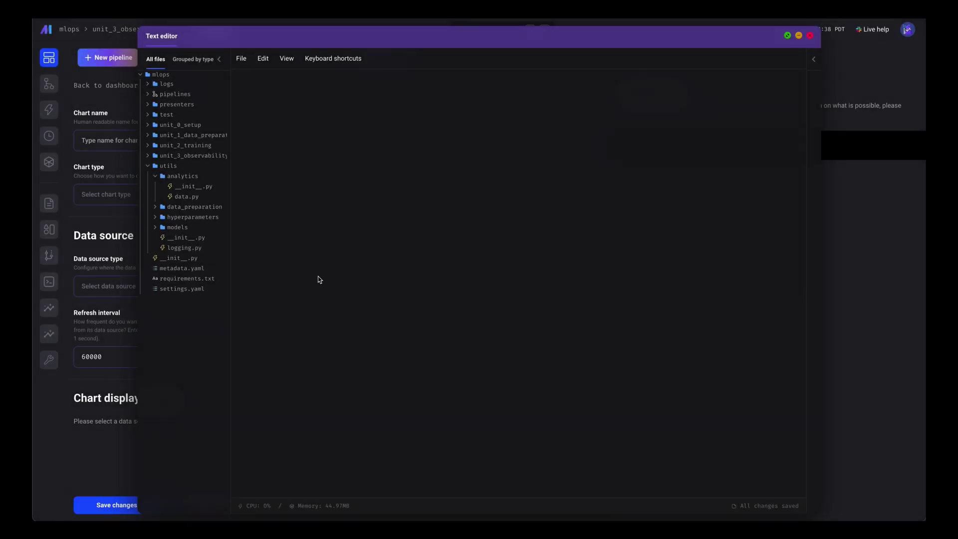
Paste the load_data function and its model/MSE/RMSE SQL query into data.py, save, and close the editor.
click(196, 200)
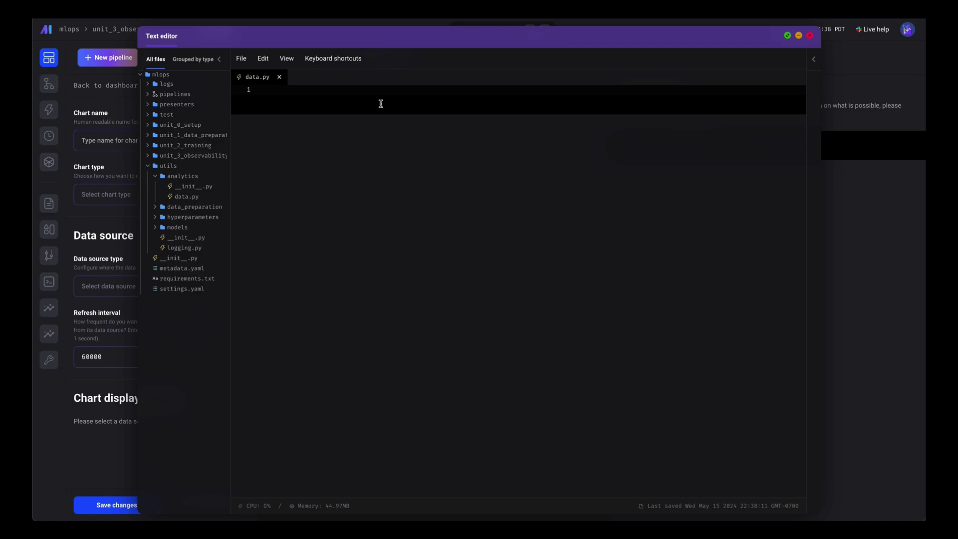
key(ctrl+v)
scroll(399, 147, up, 6)
click(349, 147)
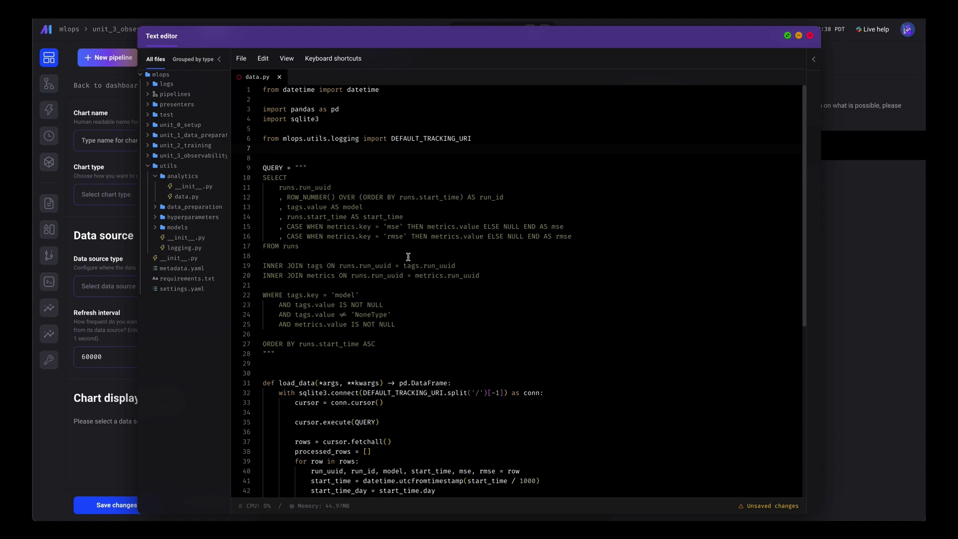
scroll(312, 165, down, 3)
scroll(427, 365, down, 6)
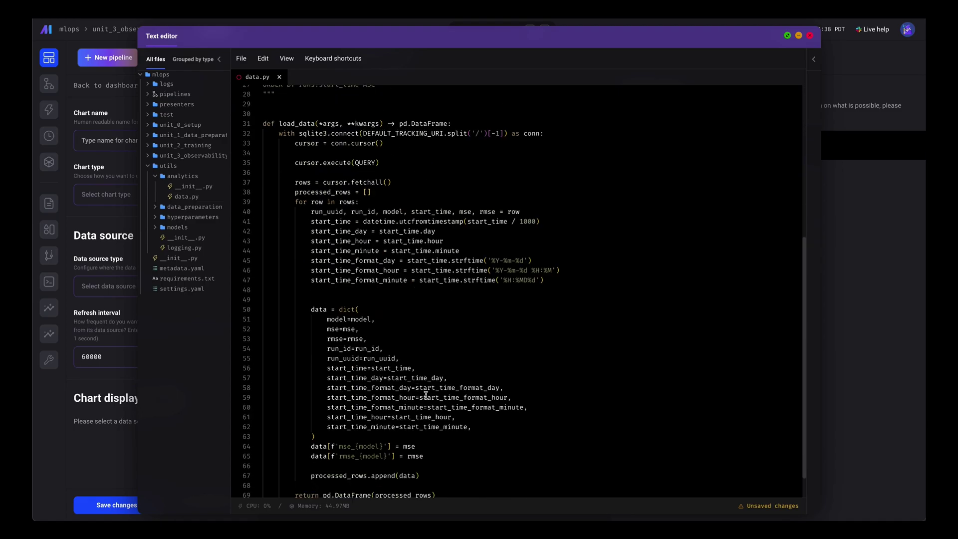
scroll(428, 364, down, 1)
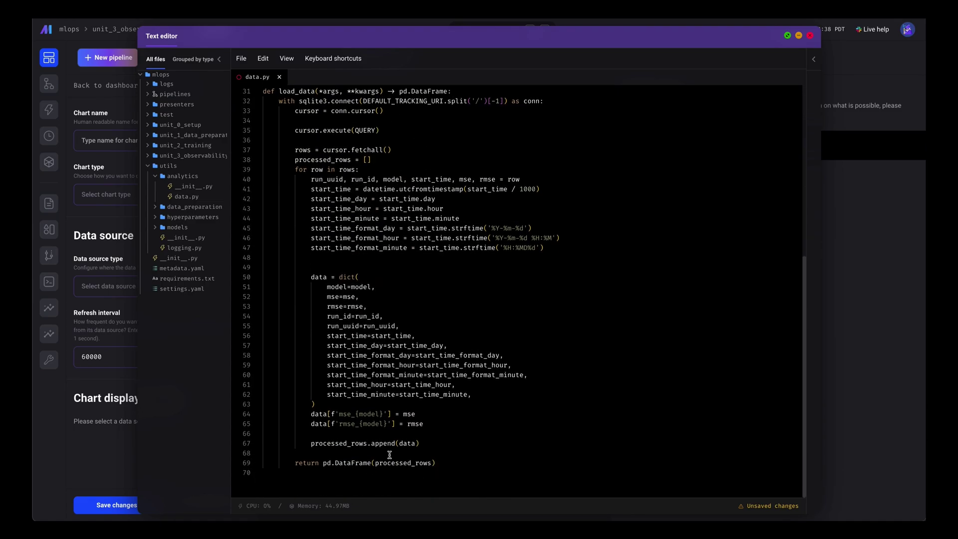
click(425, 286)
click(467, 260)
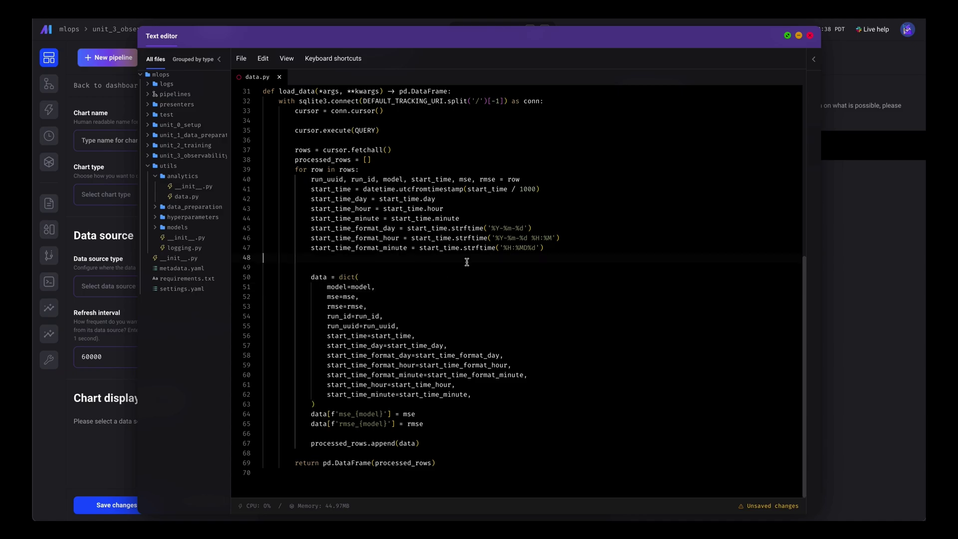
key(ctrl+s)
click(810, 36)
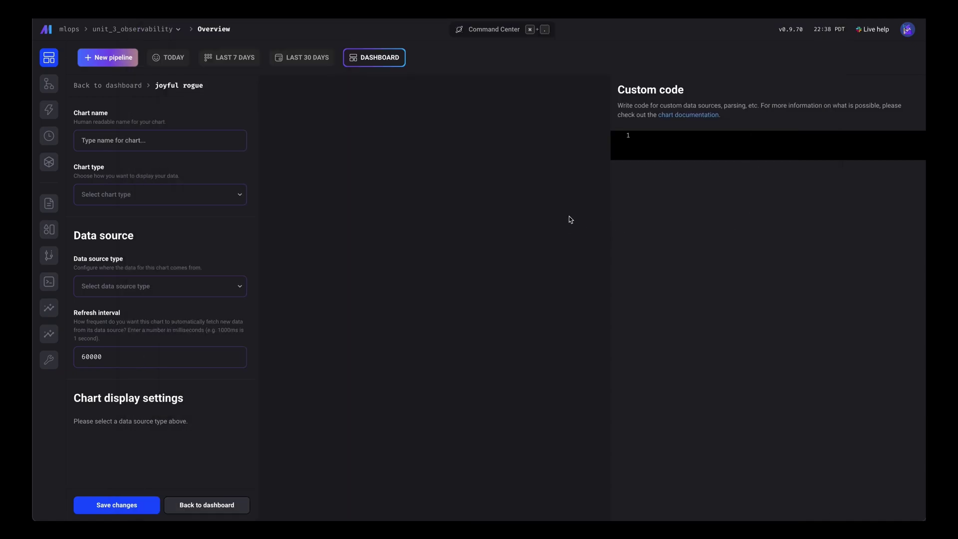
Start the chart code with 'from mlops.utils.analytics.data import load_data' and a dashboards documentation comment.
click(677, 148)
text(from mlops.utils.analytics.data import load_data)
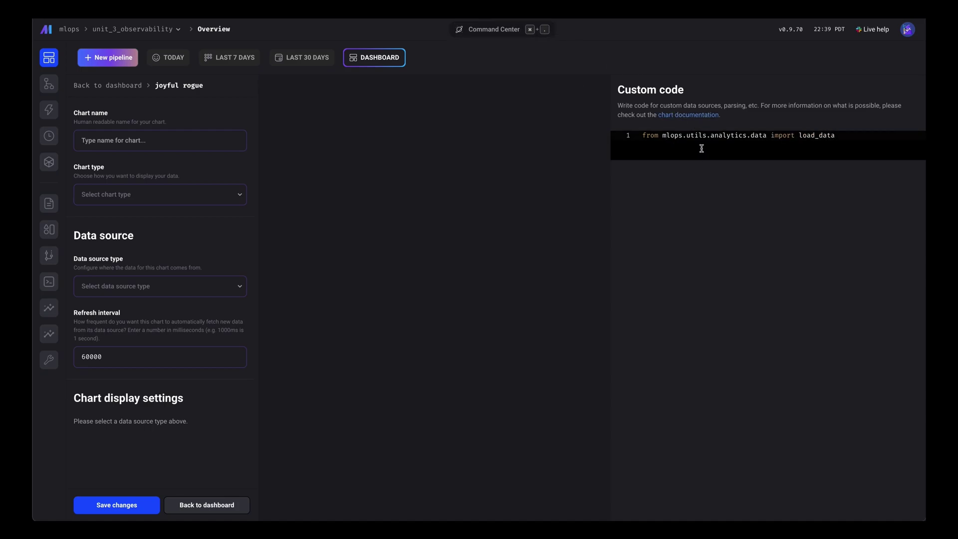
key(Return)
key(Return)
text(# https://docs.mage.ai/visualizations/dashboards)
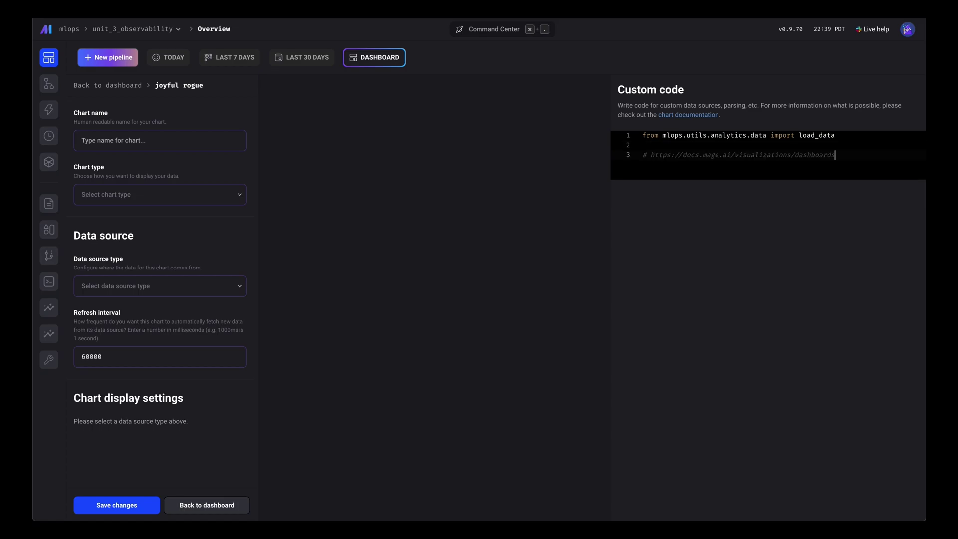
key(Return)
key(Return)
text(@dat)
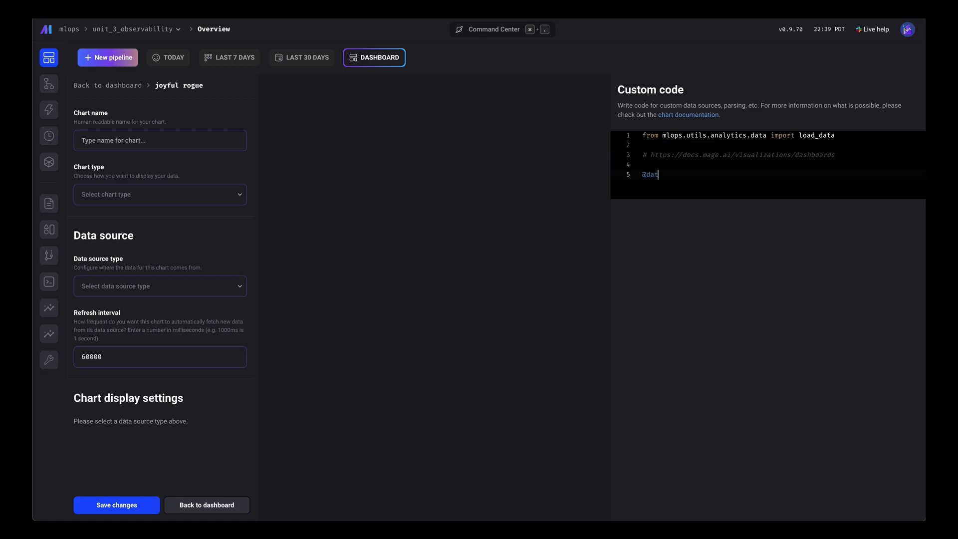
text(a_source)
key(Return)
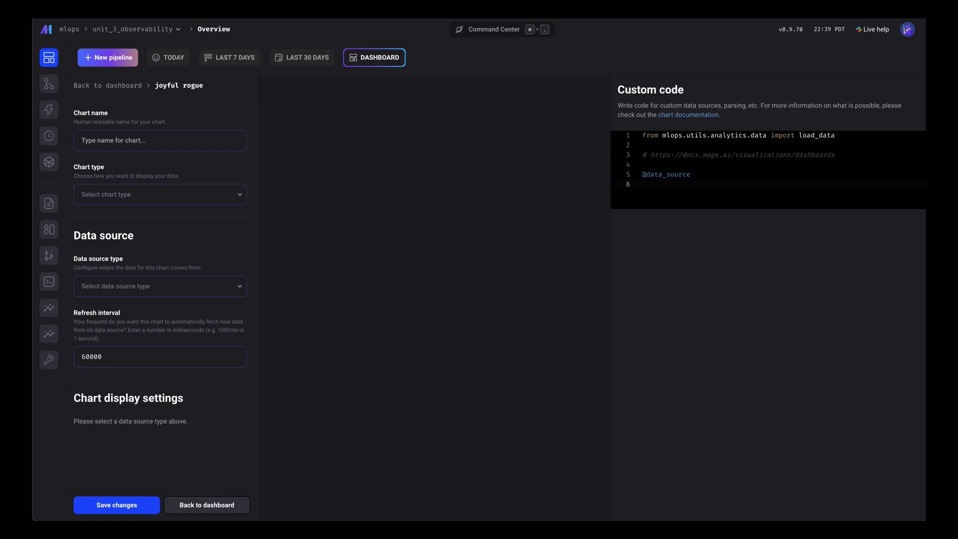
text(def data(*args, )
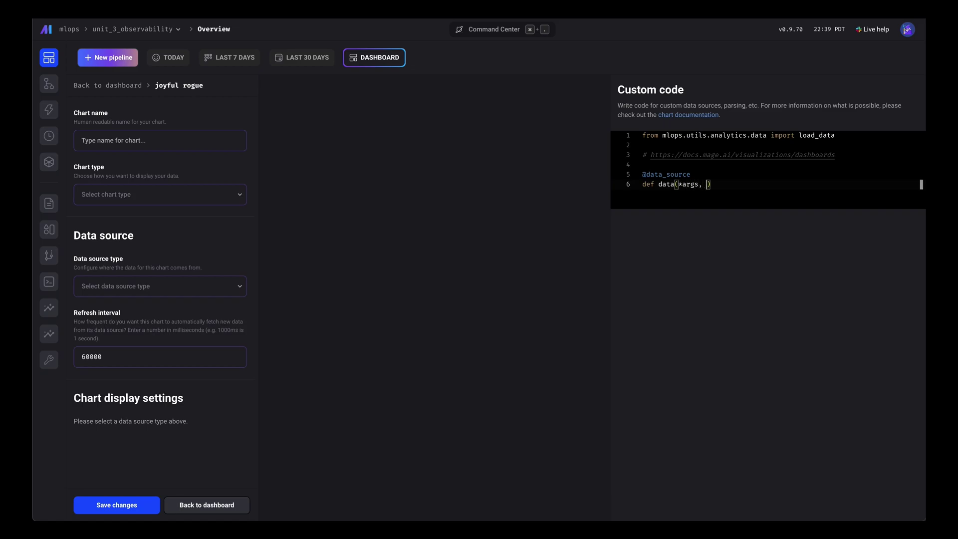
text(**kwargs):)
key(Return)
text(ret)
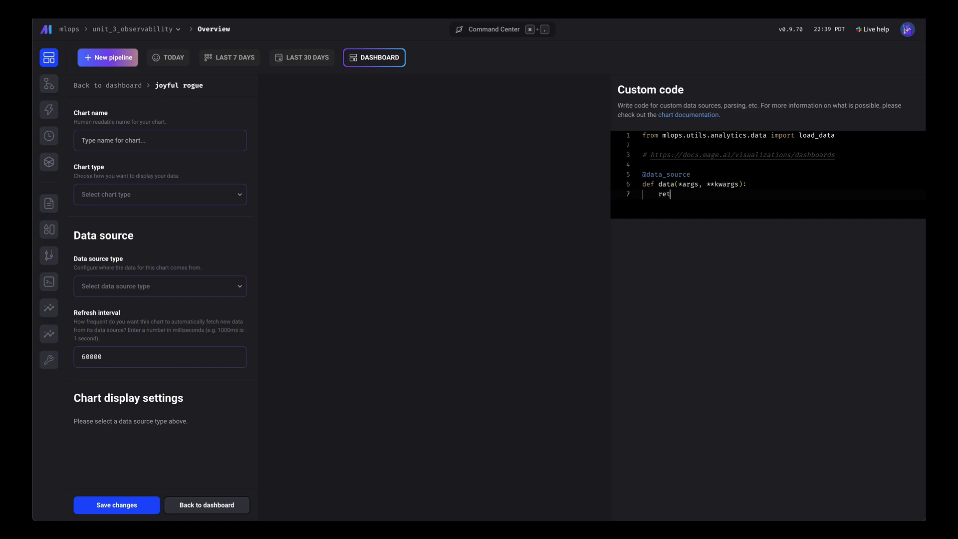
text(urn load_data()
key(super+a)
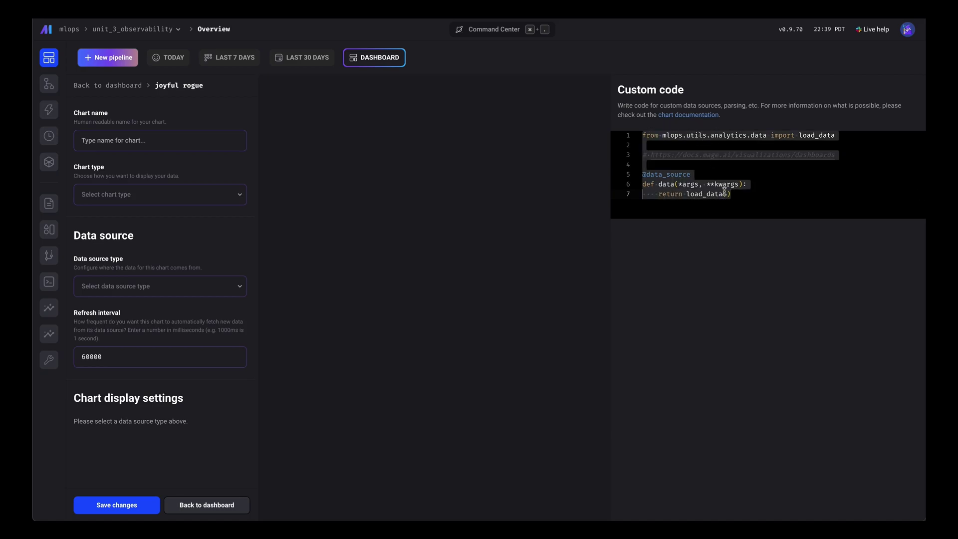
key(Escape)
click(200, 148)
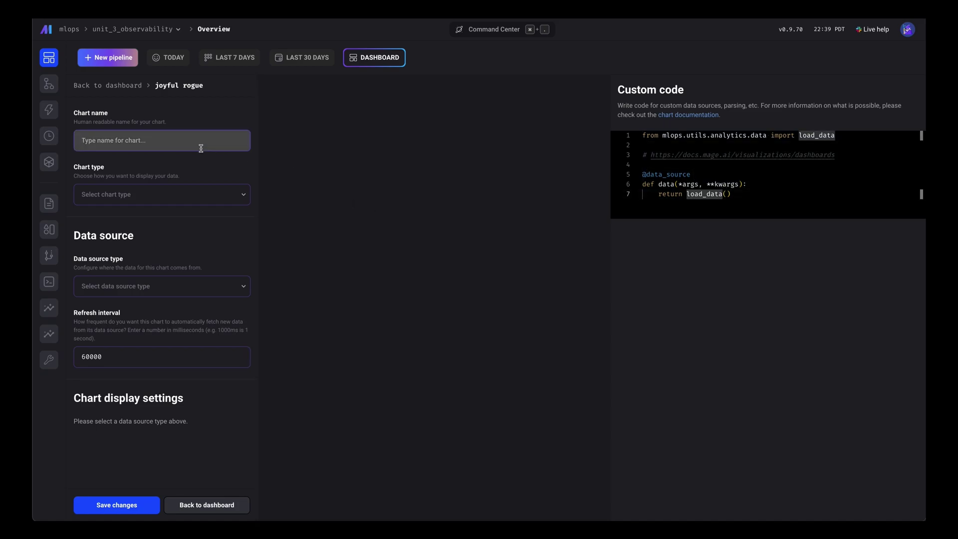
Name the chart 'Training metrics (RMSE)', make it a Time series line chart with Custom code data.
text(Training metrics (RMSE)
click(143, 194)
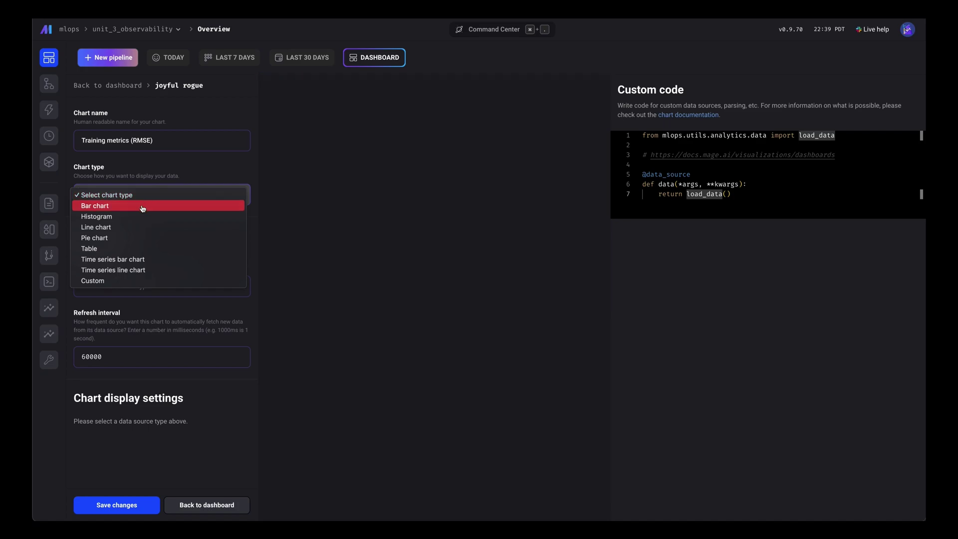
click(144, 270)
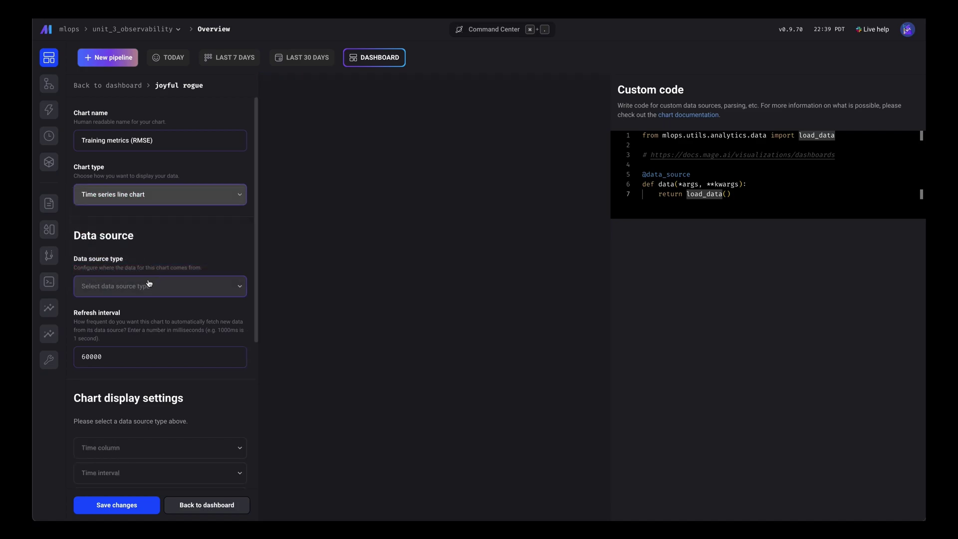
scroll(150, 284, down, 4)
scroll(154, 184, up, 2)
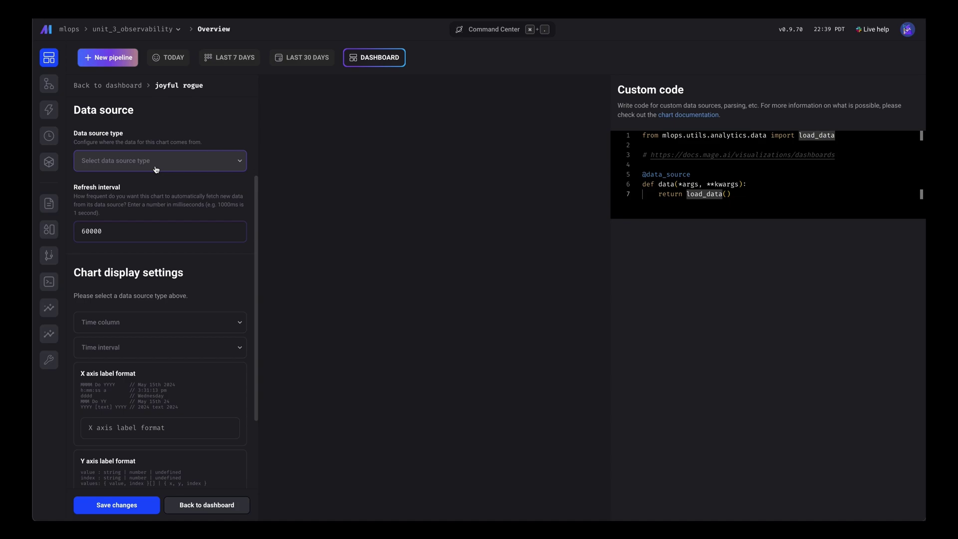
click(156, 169)
click(160, 194)
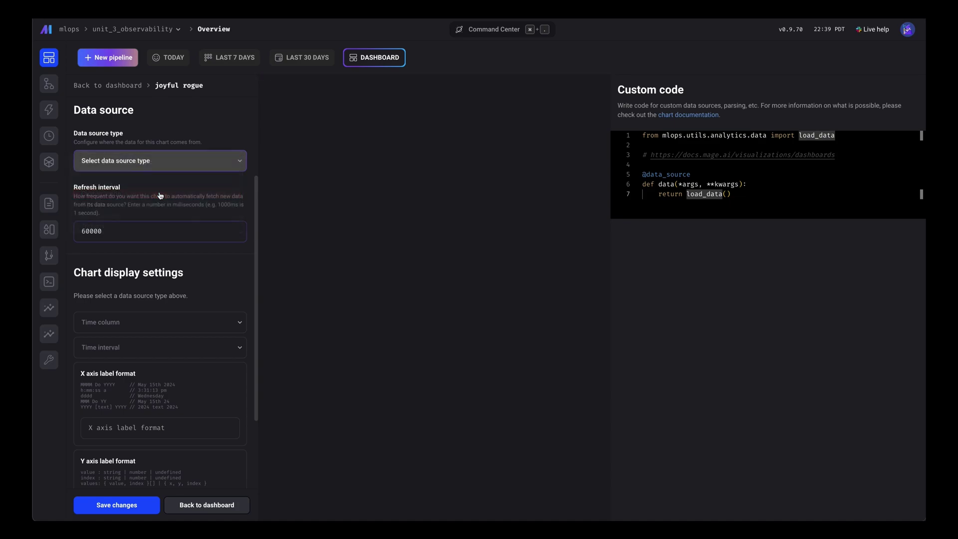
Set the time column to start_time with a minute time interval.
scroll(160, 195, down, 2)
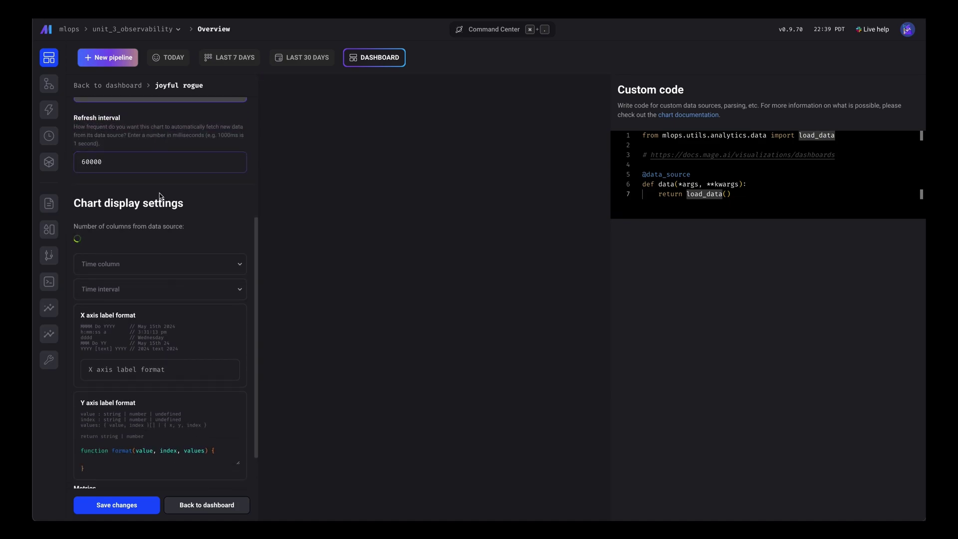
scroll(160, 193, down, 1)
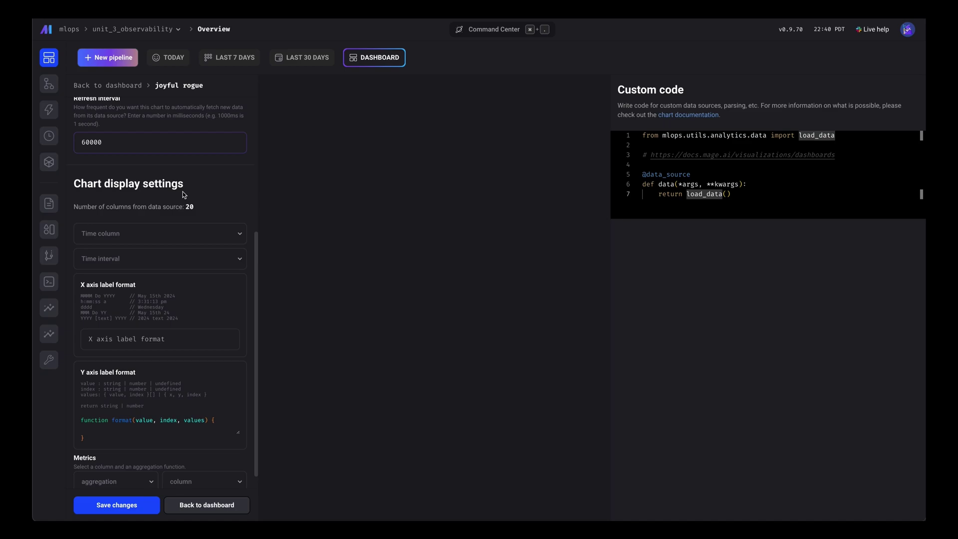
scroll(173, 192, down, 1)
click(175, 215)
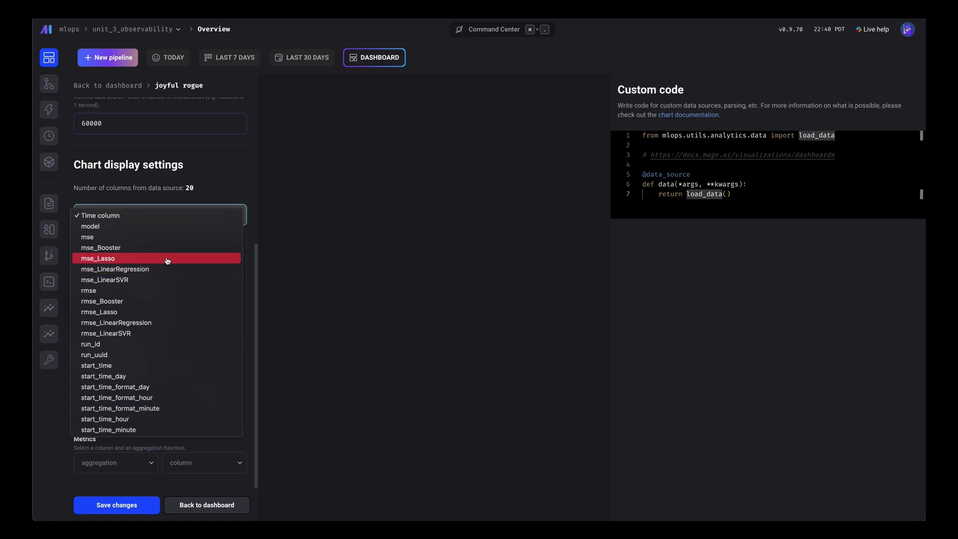
click(167, 365)
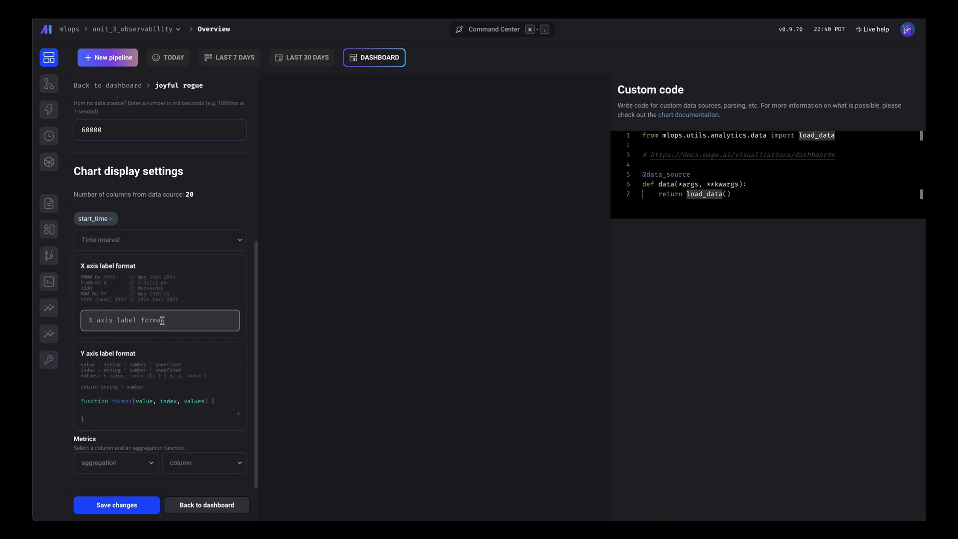
click(160, 238)
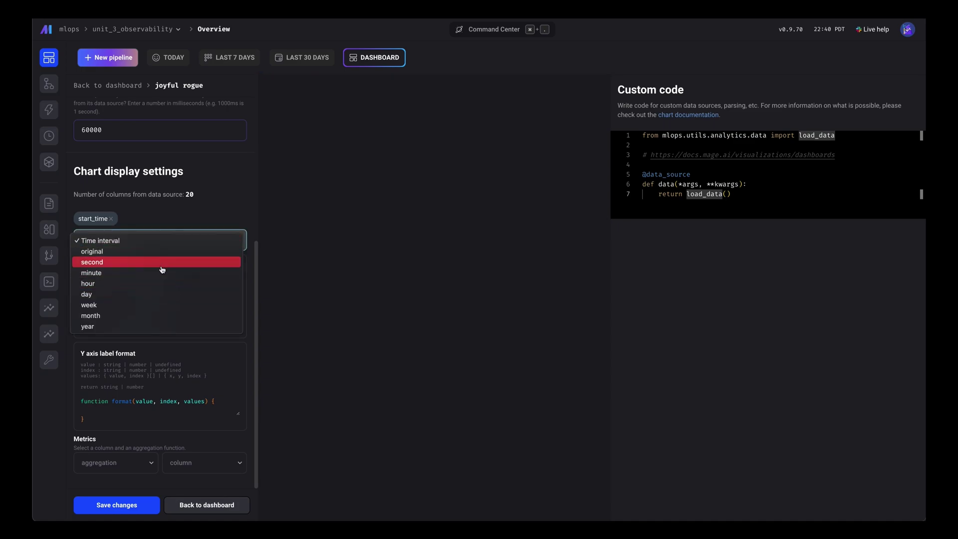
click(161, 265)
click(159, 241)
click(159, 252)
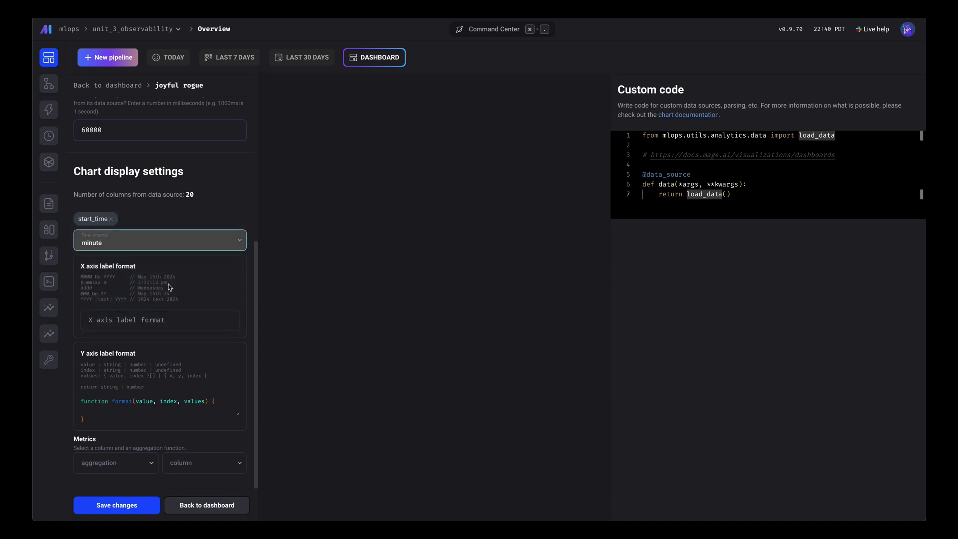
click(206, 175)
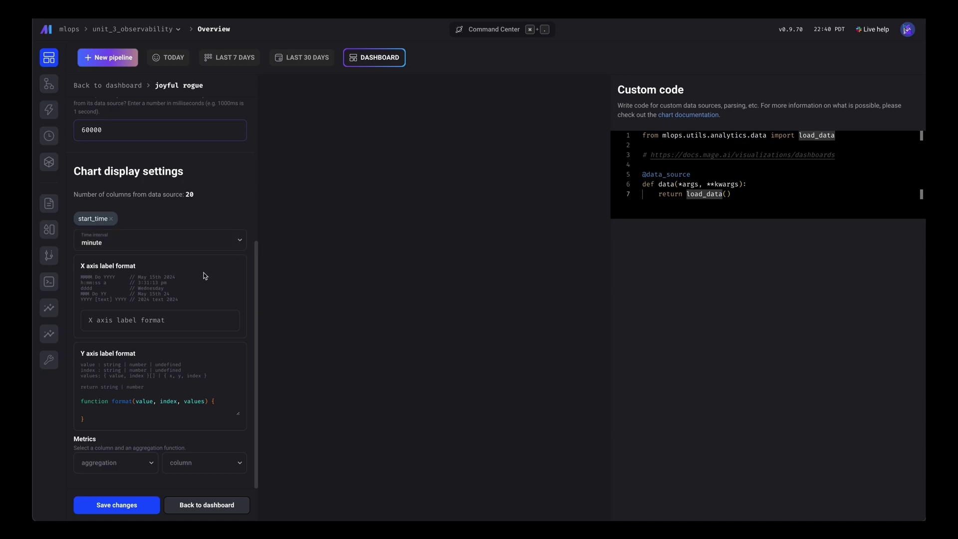
scroll(205, 276, up, 8)
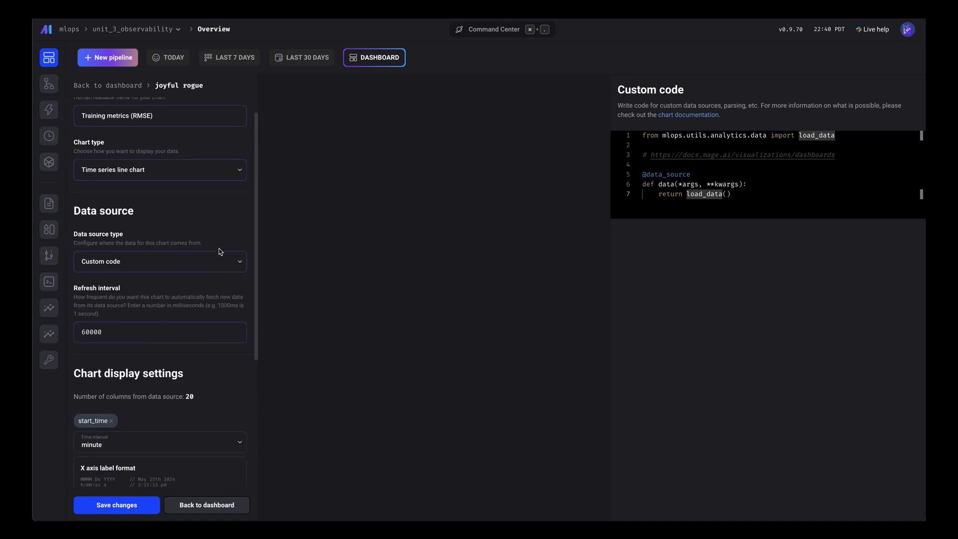
scroll(220, 250, down, 1)
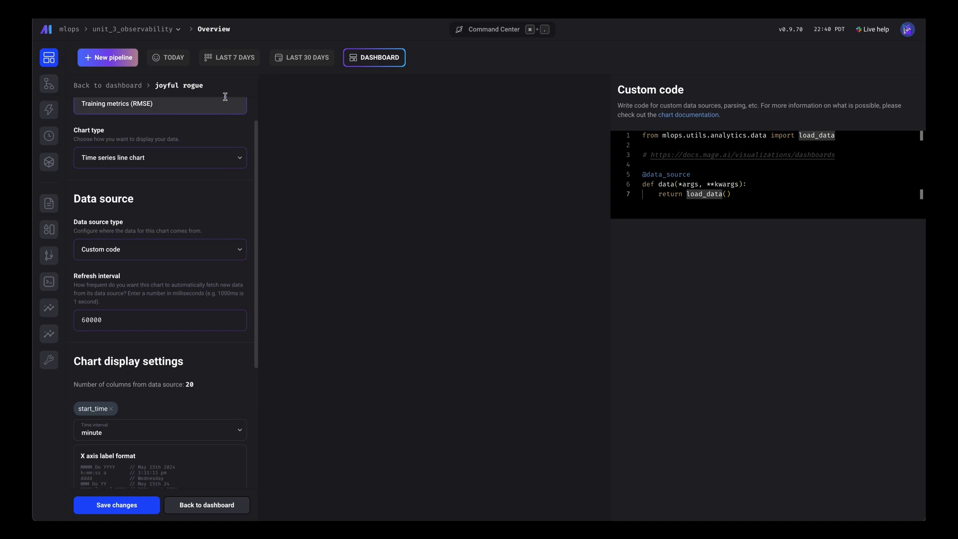
scroll(159, 300, down, 4)
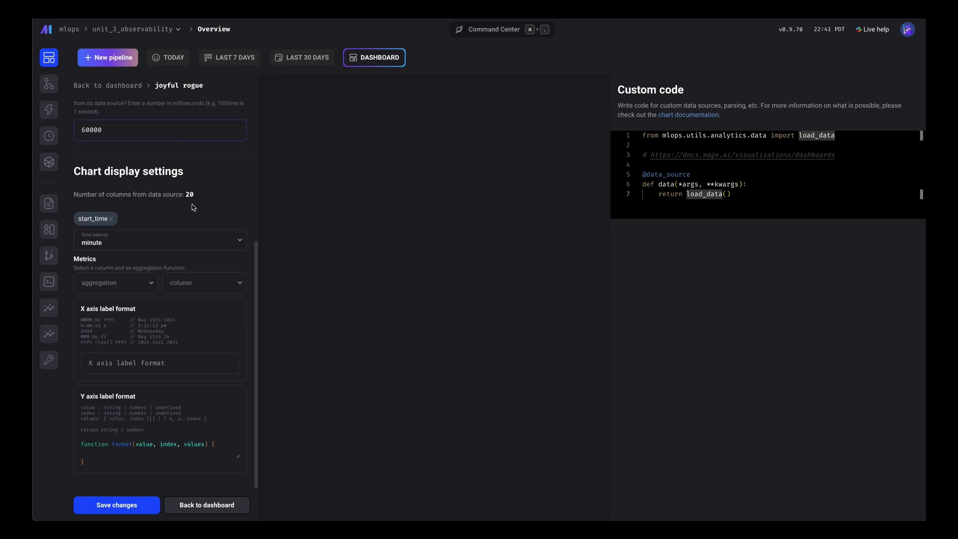
click(141, 279)
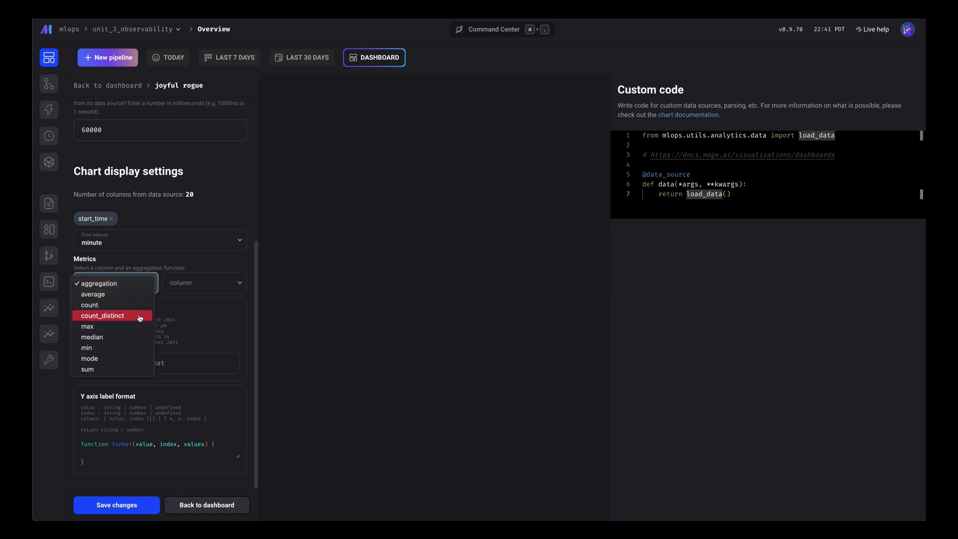
Plot average(rmse_Booster) as the first metric and widen the chart preview.
click(183, 296)
click(183, 287)
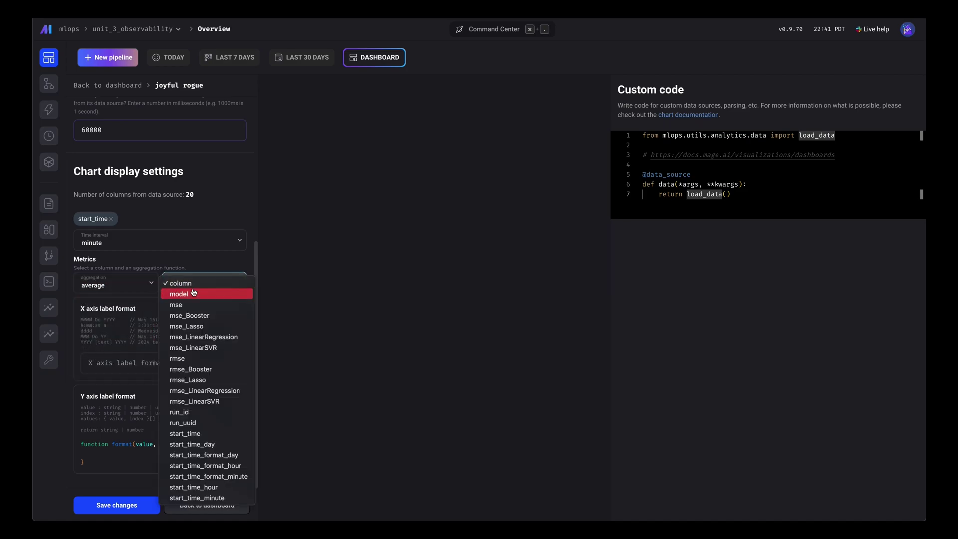
click(216, 370)
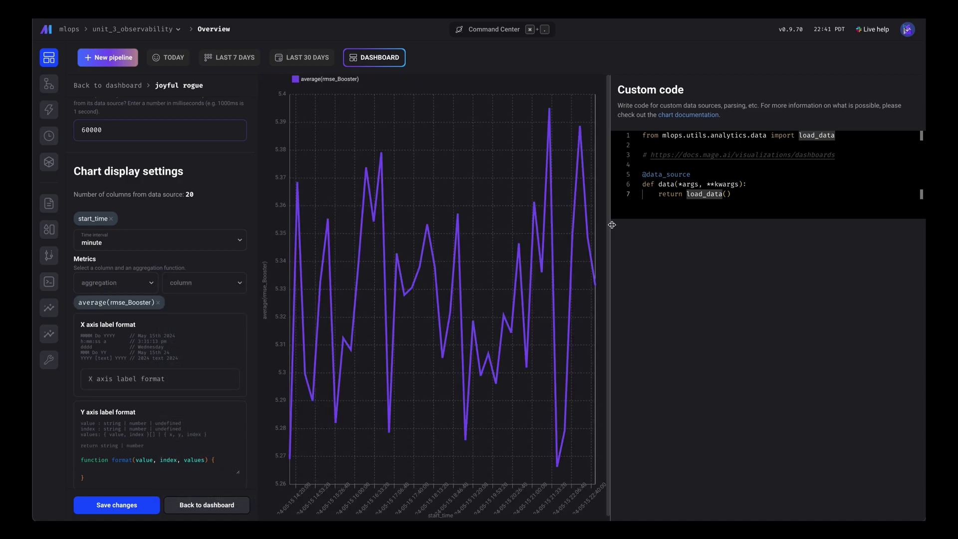
drag(612, 230, 708, 232)
Add an average(mse_LinearRegression) metric to the chart.
click(144, 283)
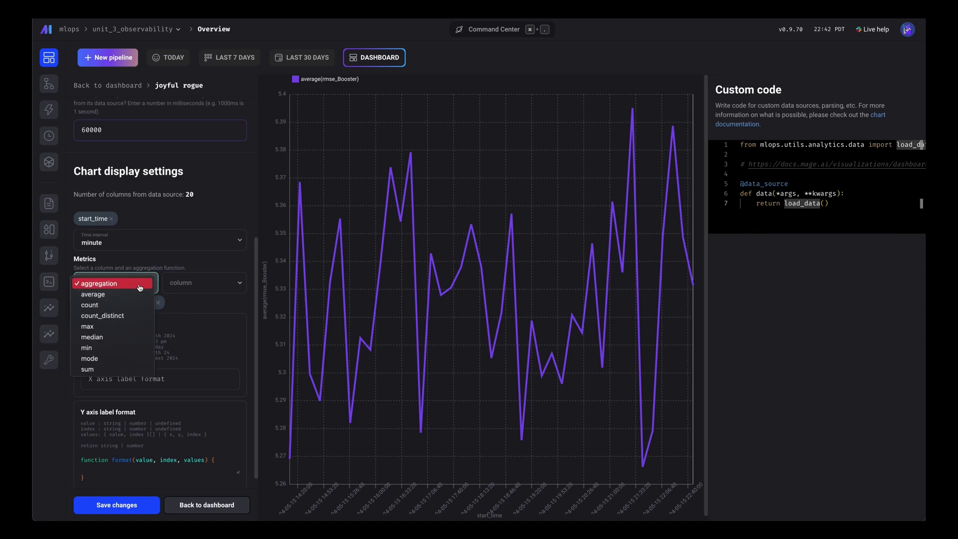
click(140, 297)
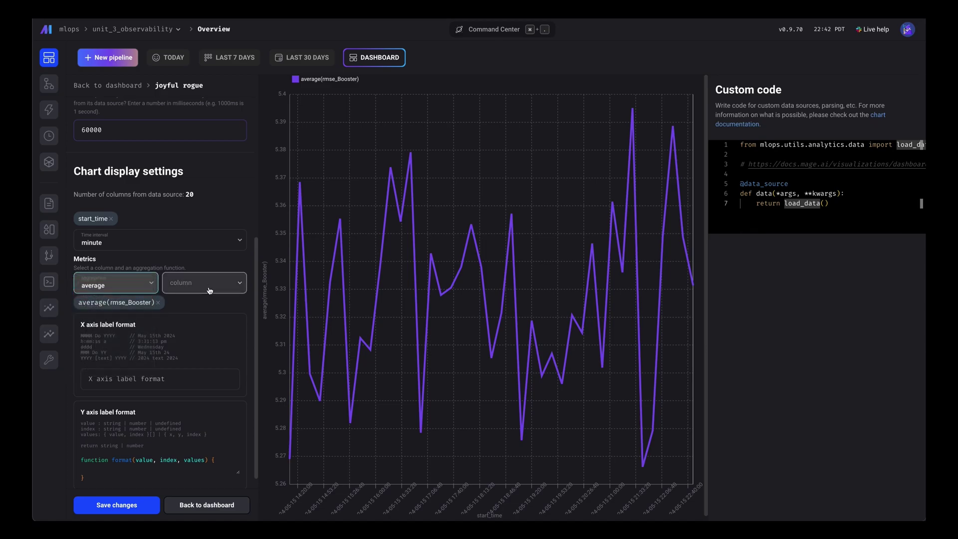
click(209, 289)
key(Down)
key(Down)
key(Down)
key(Down)
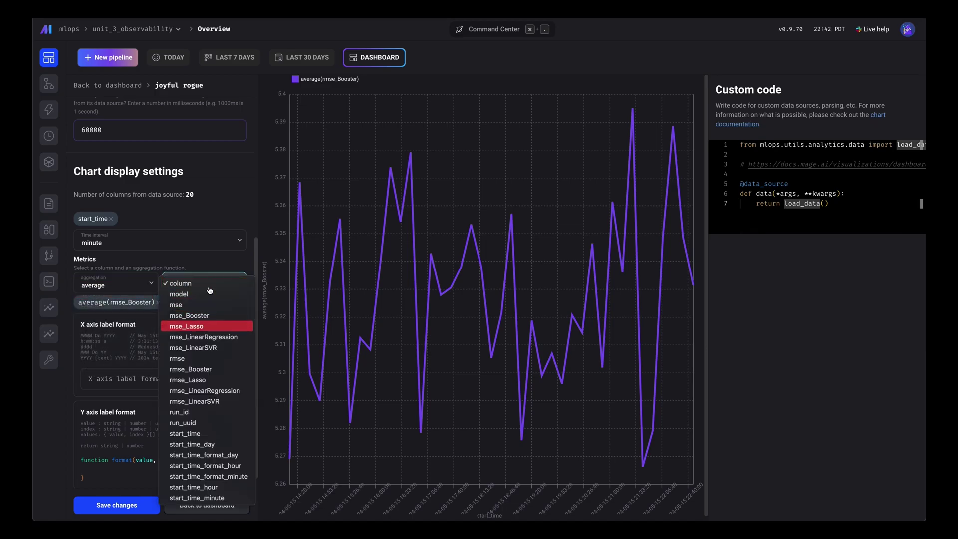
key(Down)
key(Return)
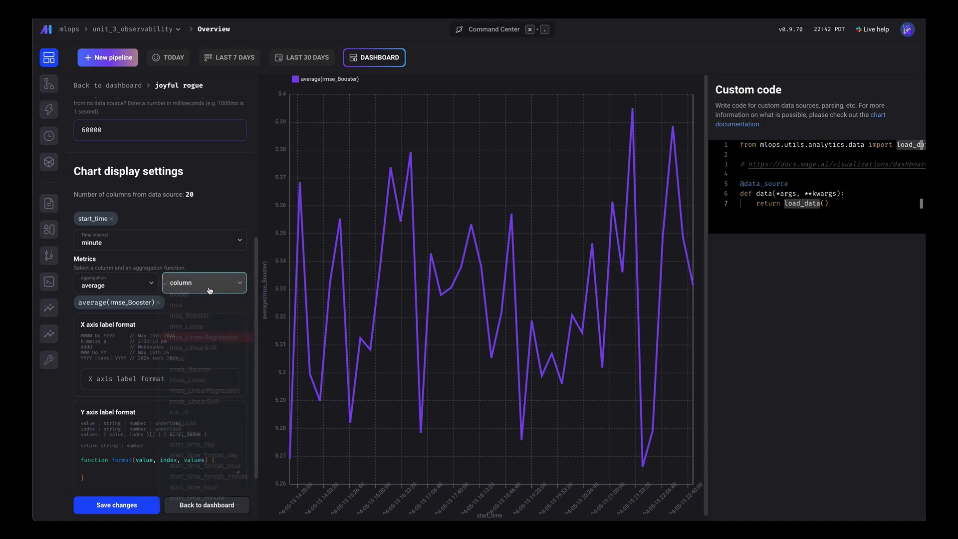
click(126, 291)
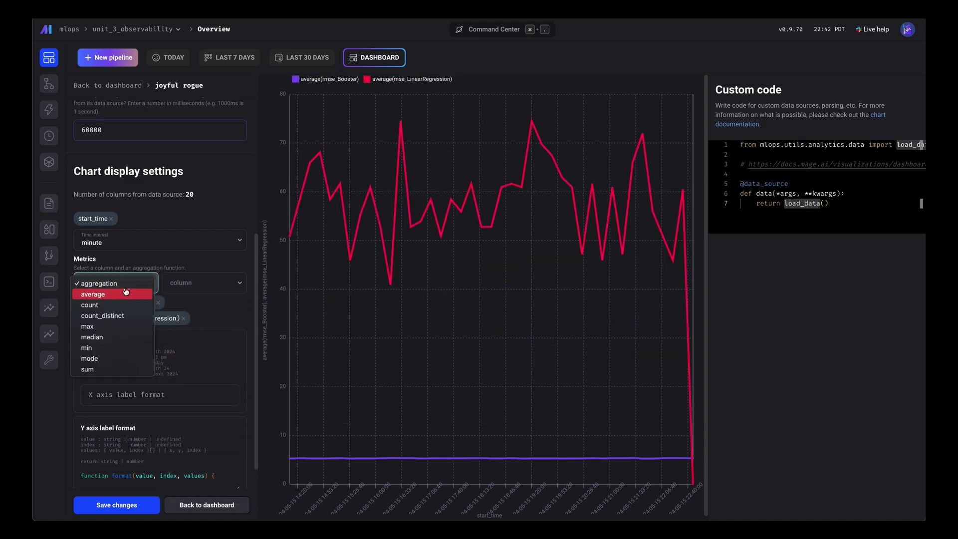
click(125, 293)
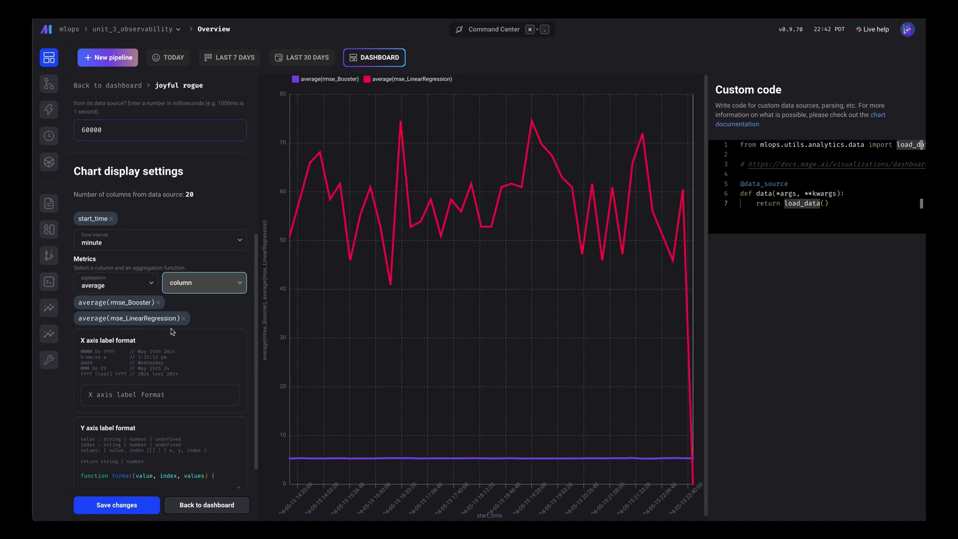
Remove the mse_LinearRegression metric and plot average(rmse_LinearRegression) instead.
click(183, 320)
click(199, 283)
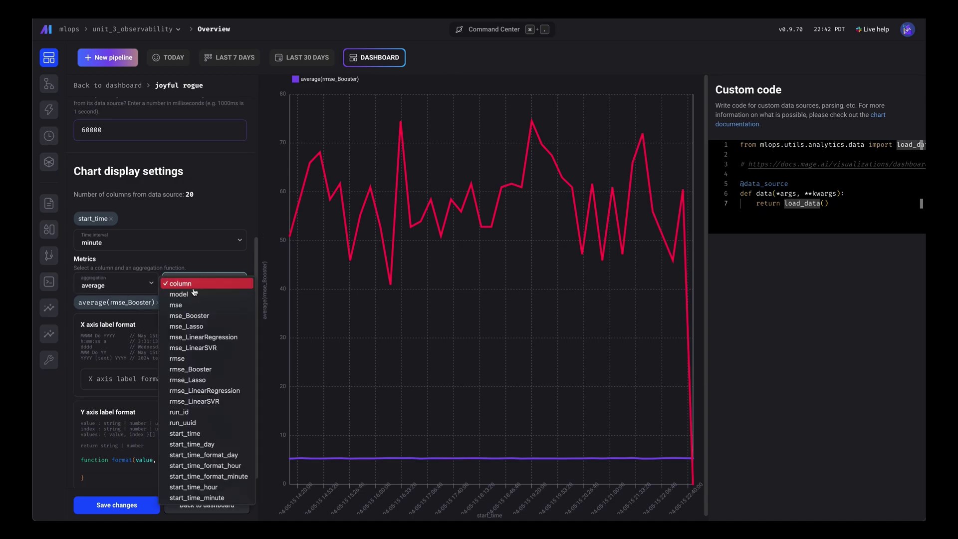
click(217, 395)
click(107, 284)
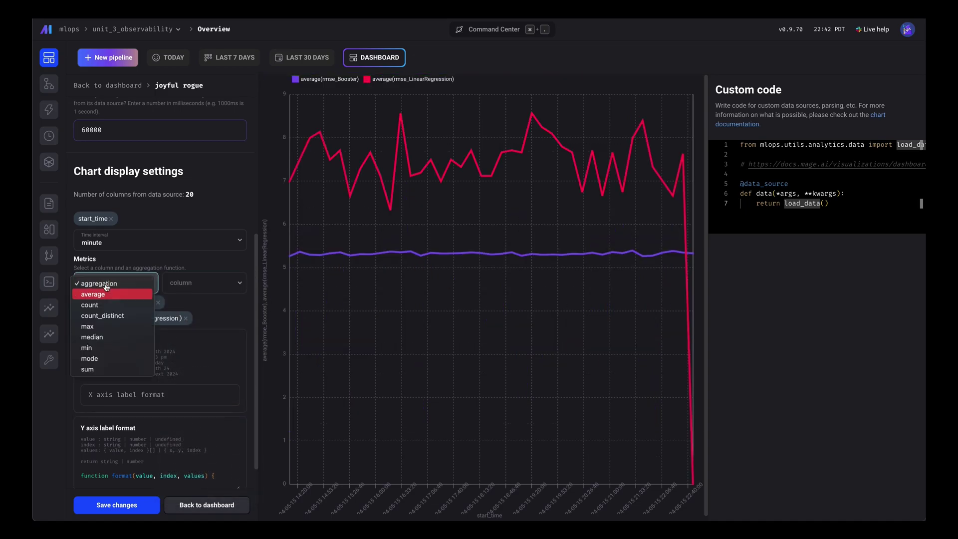
key(Return)
Add an average(mse_Lasso) metric to the chart.
key(Tab)
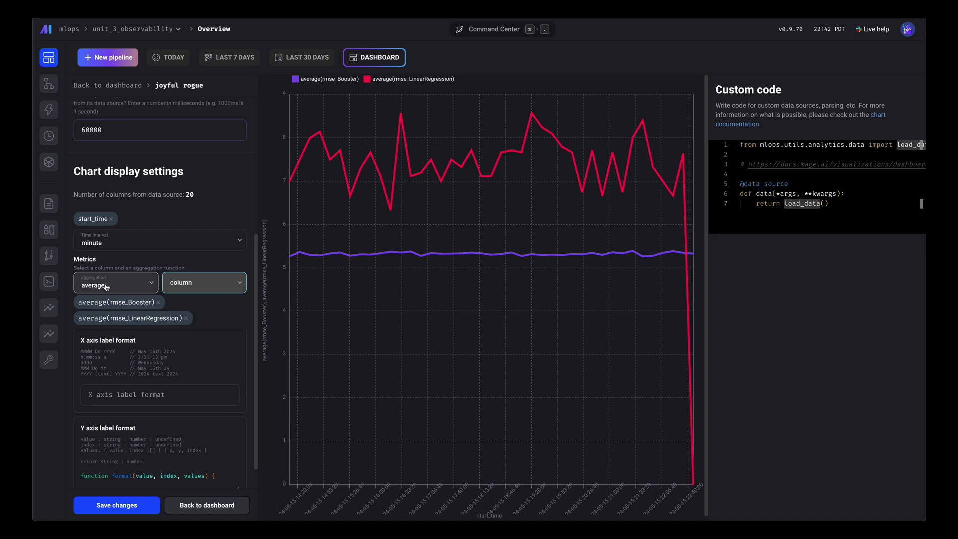
key(space)
key(Down)
key(Down)
key(Down)
key(Down)
key(Escape)
key(Return)
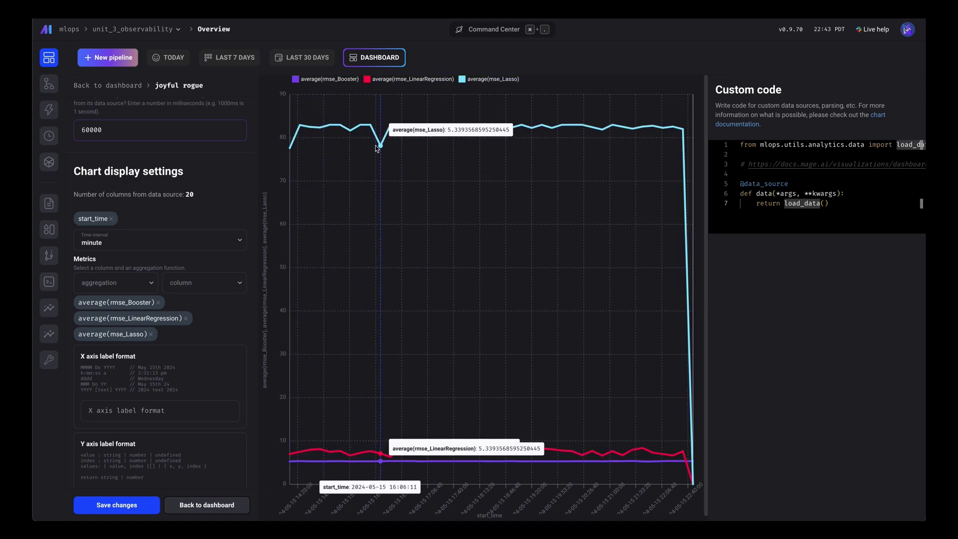
Remove the mse_Lasso metric and add average(rmse_Lasso) as the third line.
click(150, 335)
click(148, 283)
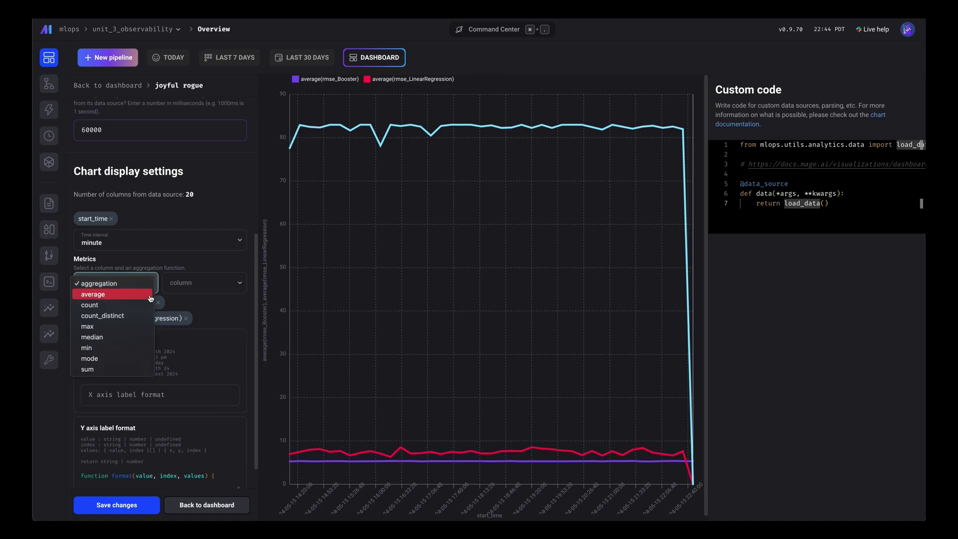
click(142, 300)
click(209, 284)
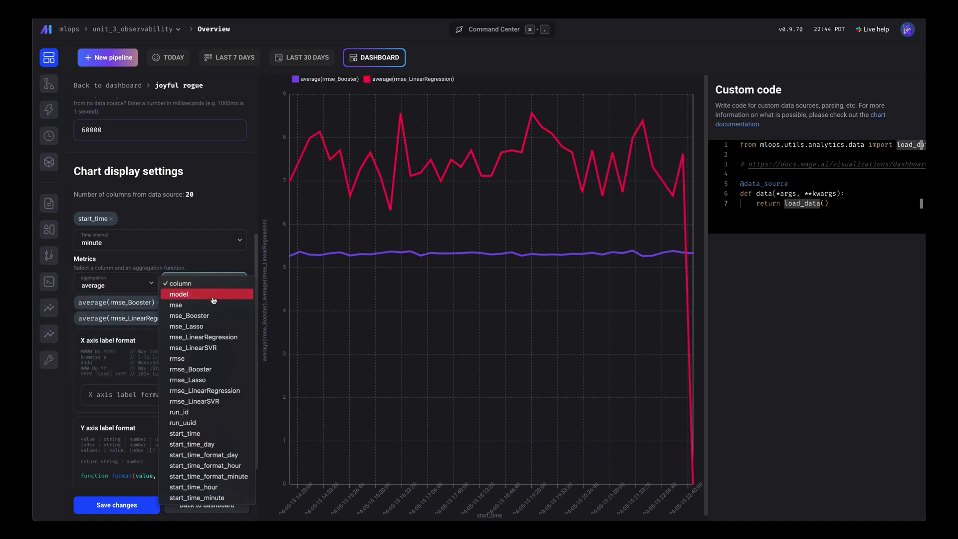
click(201, 381)
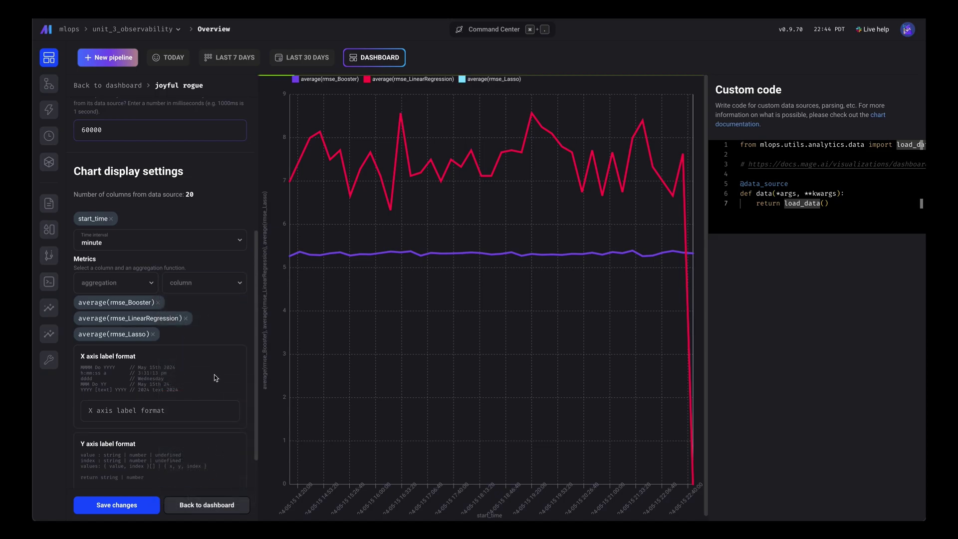
scroll(179, 398, down, 1)
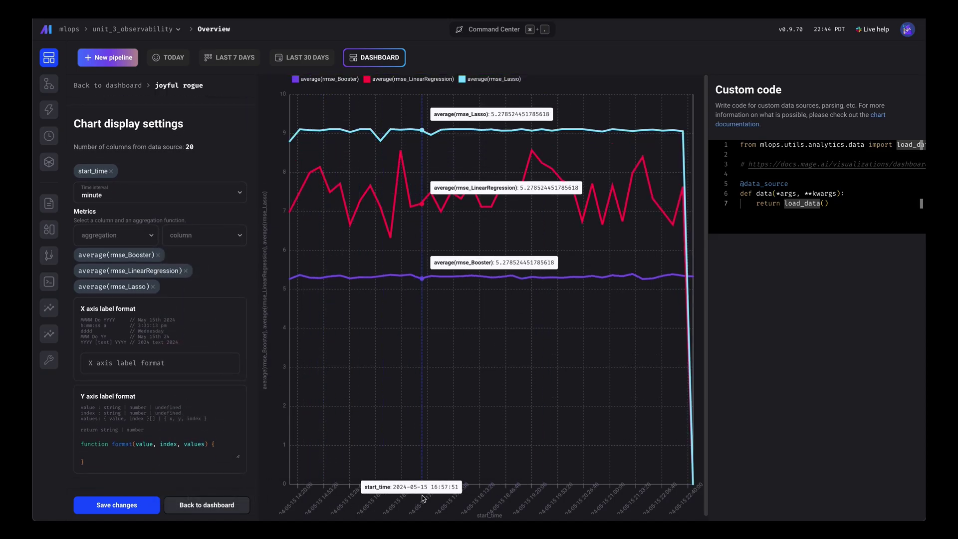
click(181, 365)
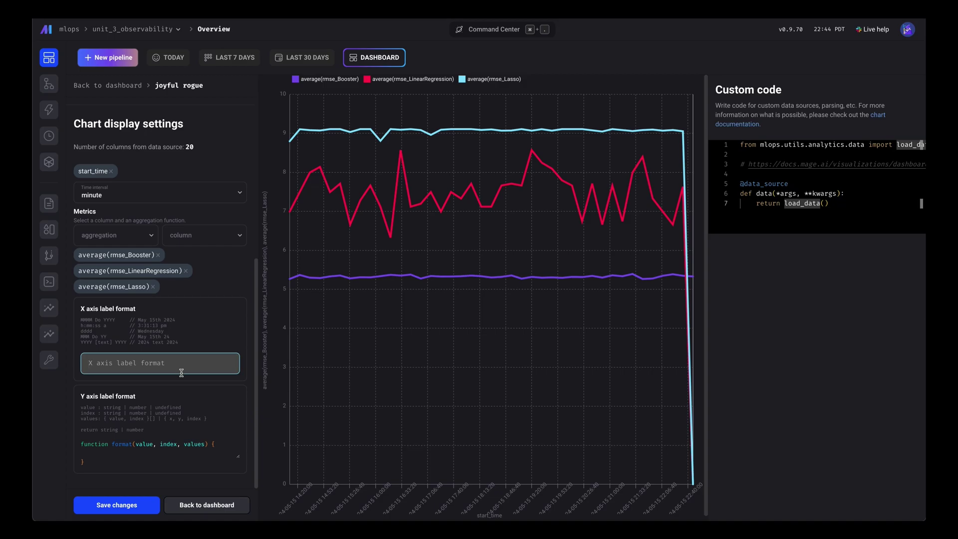
Set the x-axis label format to h:mm.
text(h:mm)
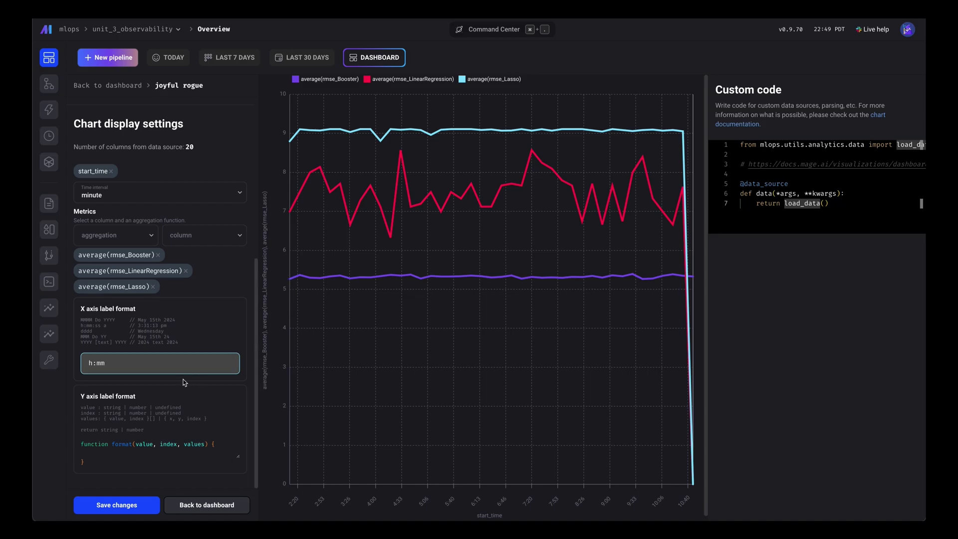
click(159, 452)
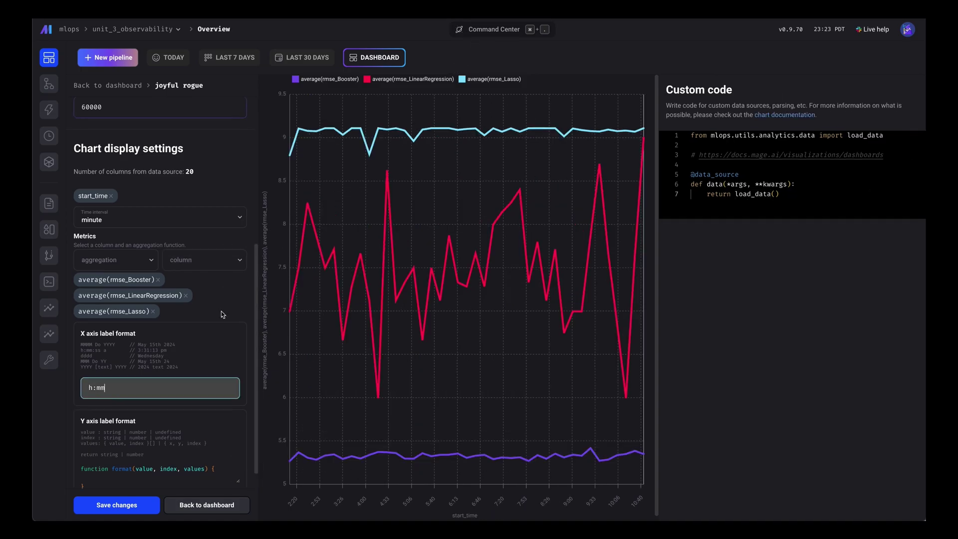
With the y-axis format function returning value, save the chart and go back to the dashboard.
scroll(220, 311, down, 1)
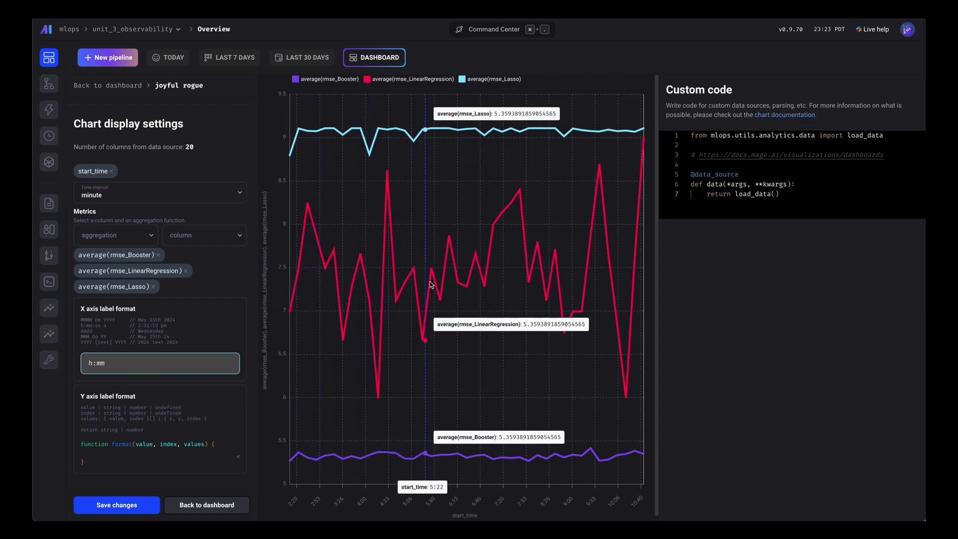
scroll(155, 318, up, 5)
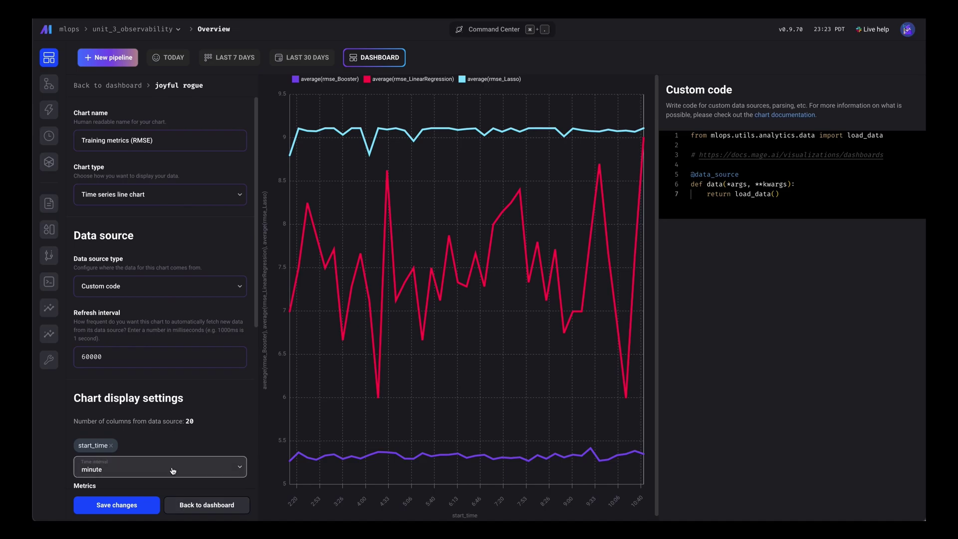
click(147, 503)
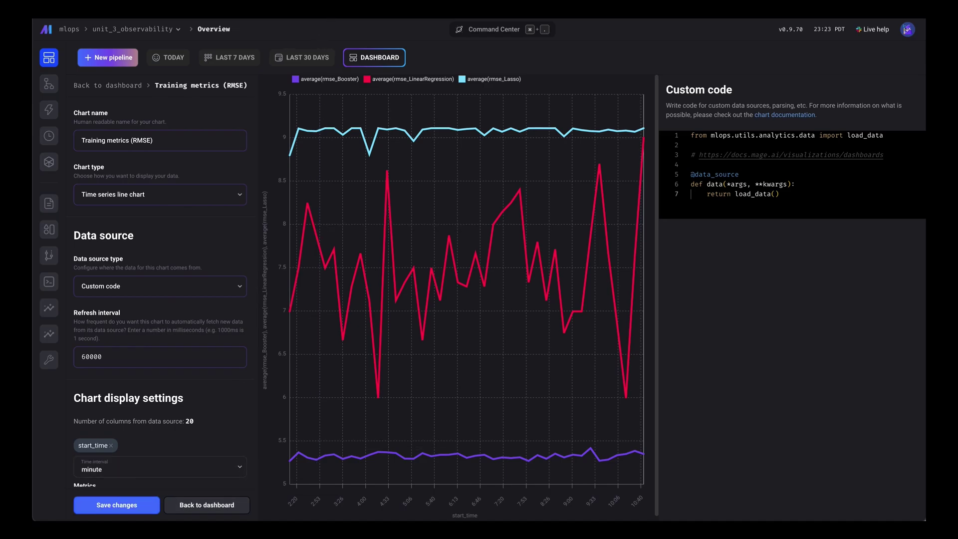
click(233, 508)
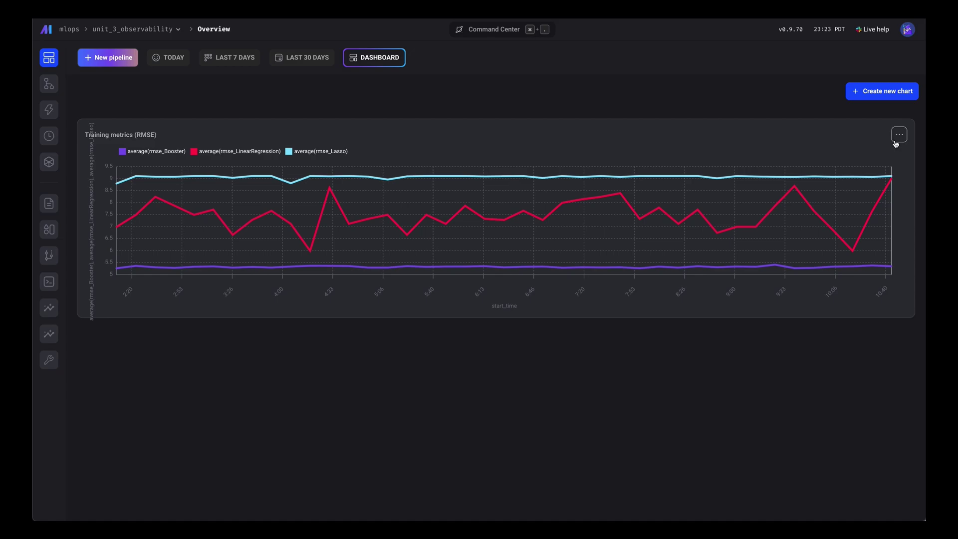
Set the Training metrics (RMSE) chart's maximum width to 50% and save.
click(899, 134)
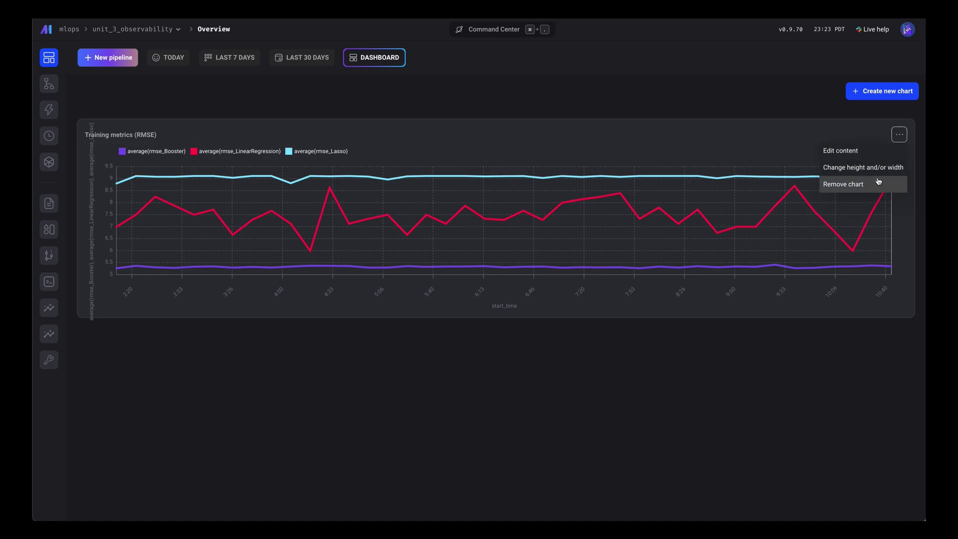
click(878, 168)
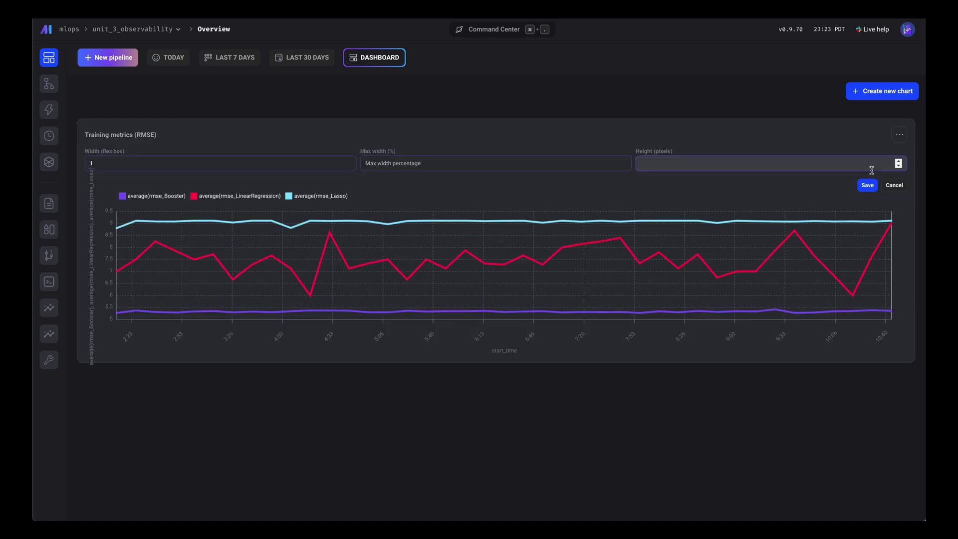
click(559, 164)
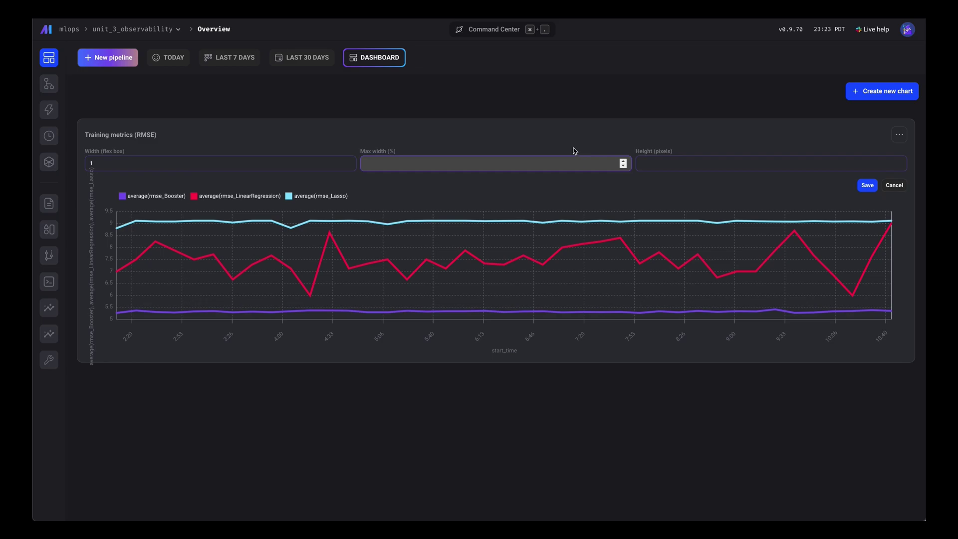
text(50)
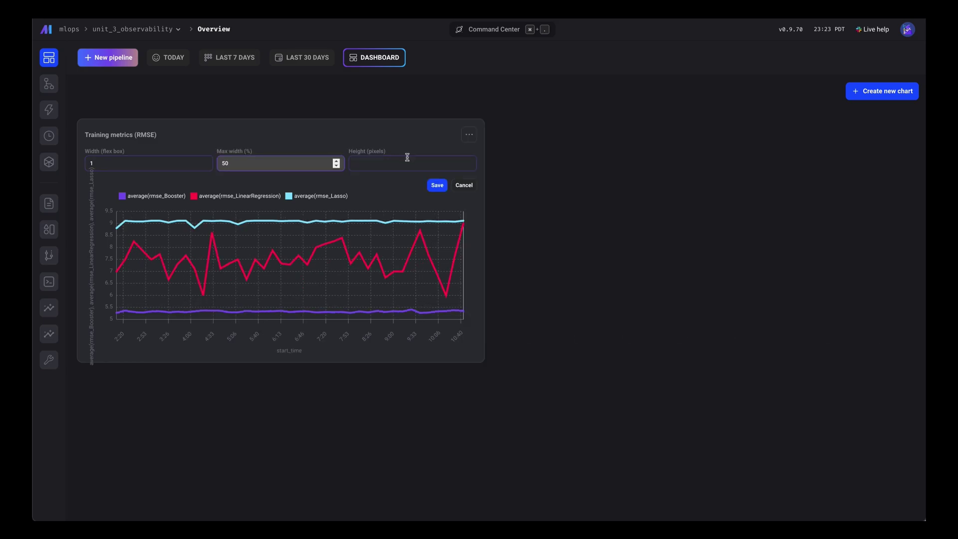
click(437, 185)
Enter a chart height of 400 pixels in the size settings.
click(469, 138)
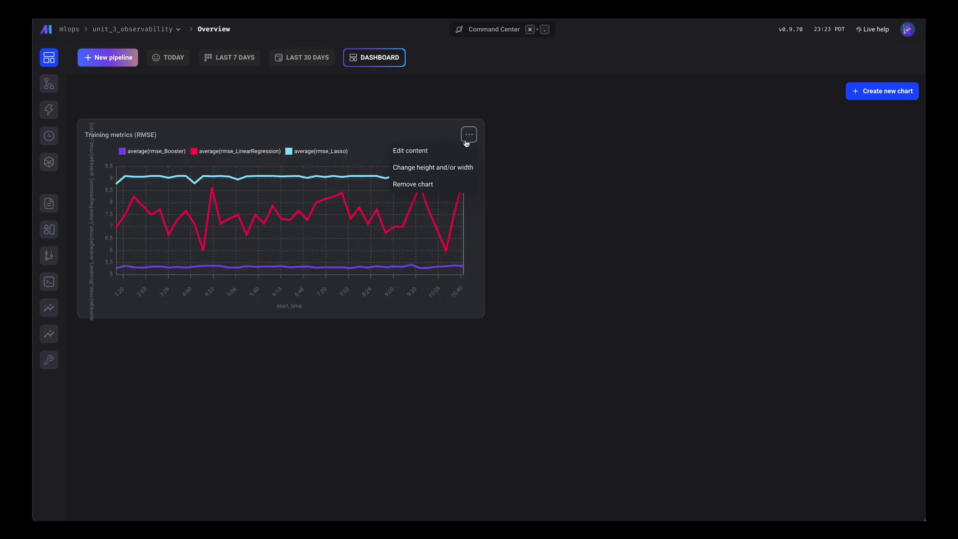
click(460, 167)
click(432, 163)
text(400)
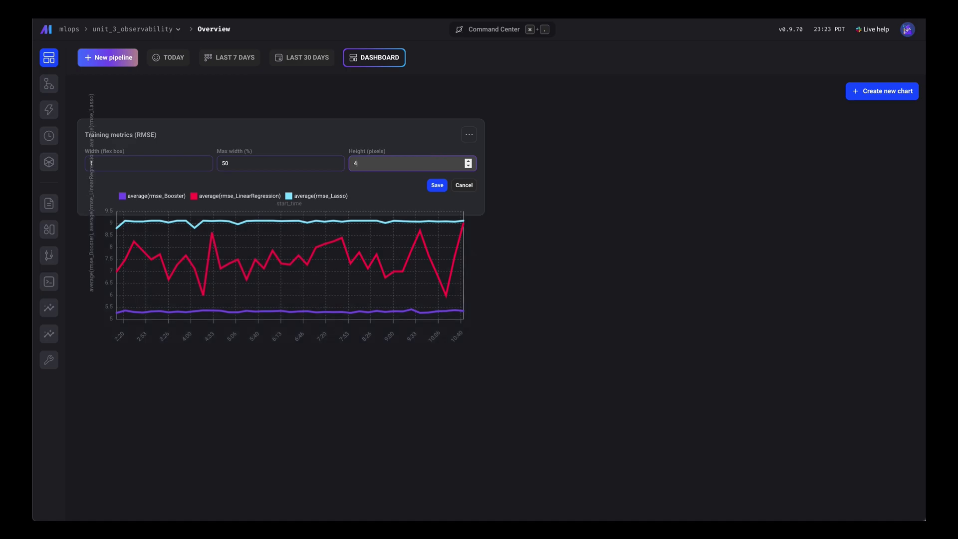